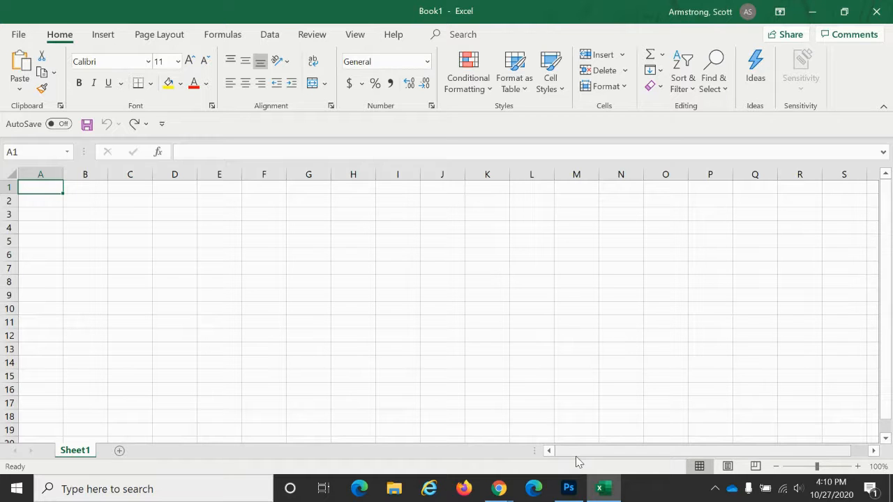
# - Review the Census.gov and BLS Economy at a Glance pages open in the browser before returning to the workbook
pyautogui.hotkey('alt', 'Tab')
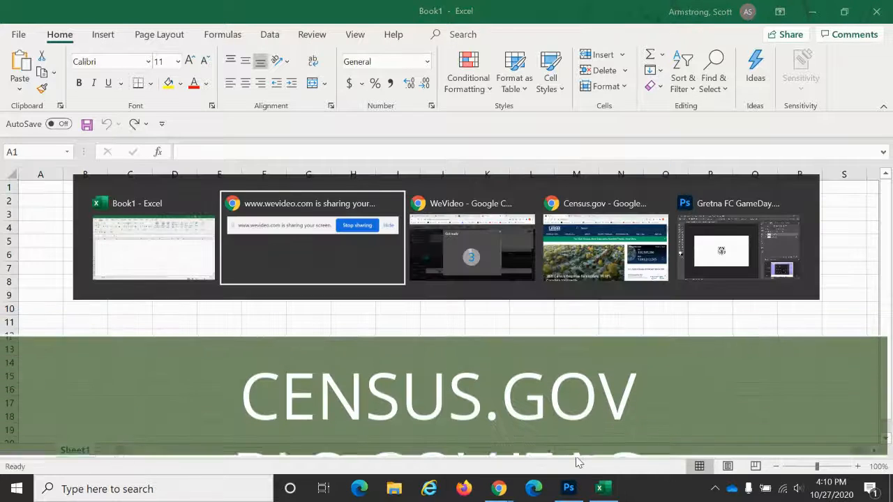
pyautogui.hotkey('alt', 'Tab')
pyautogui.hotkey('alt', 'Tab')
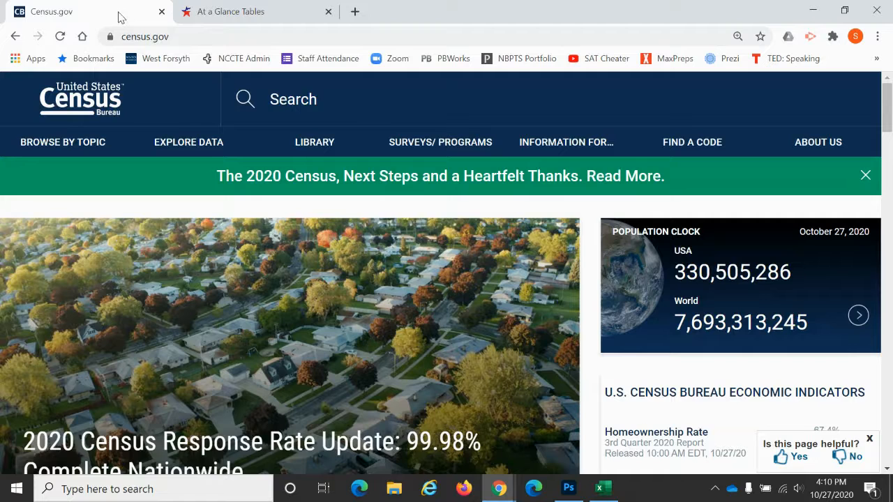
pyautogui.click(207, 11)
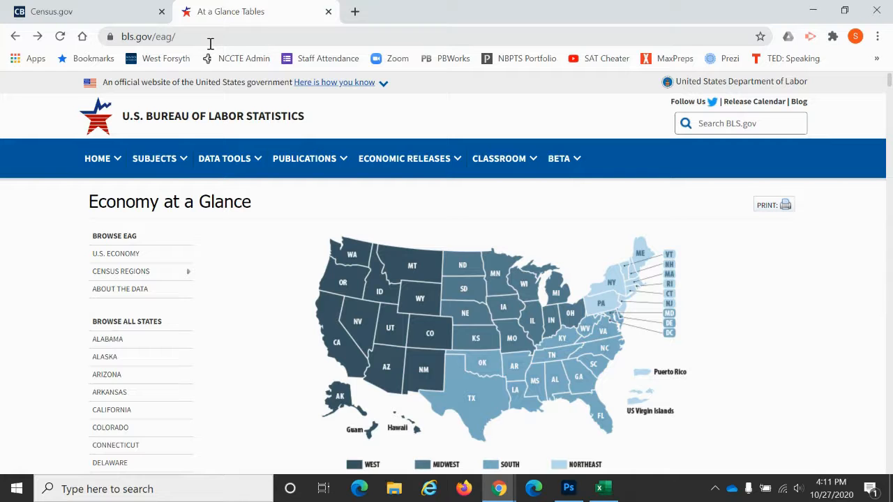
pyautogui.hotkey('alt', 'Tab')
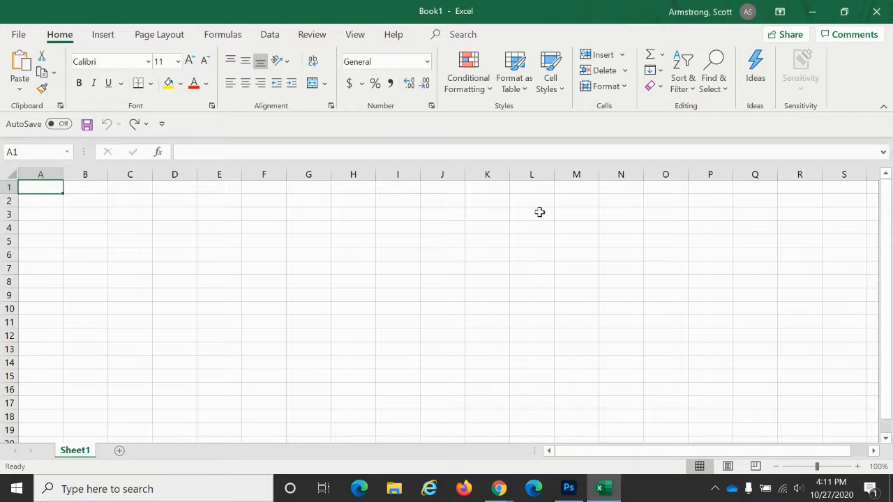
# - Enter the heading "% of Bachelors Degree" in cell A1 of the blank workbook
pyautogui.click(857, 466)
pyautogui.click(858, 466)
pyautogui.click(858, 467)
pyautogui.click(858, 467)
pyautogui.click(858, 466)
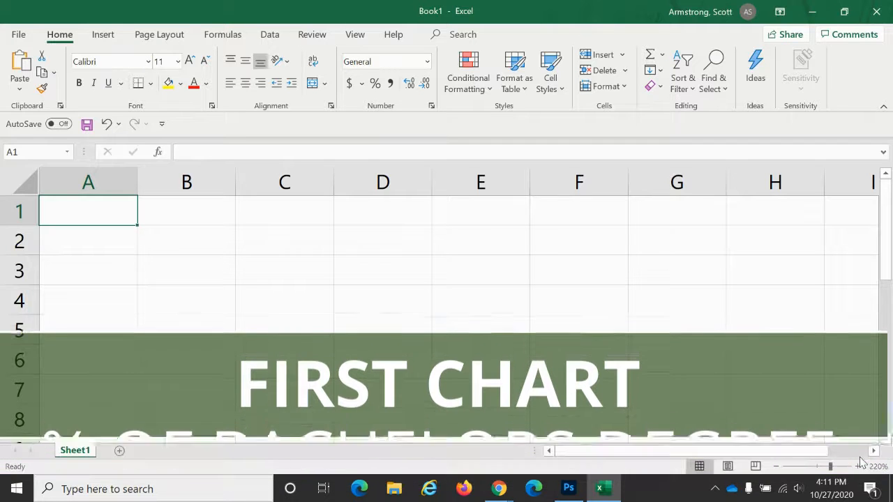
pyautogui.write('%')
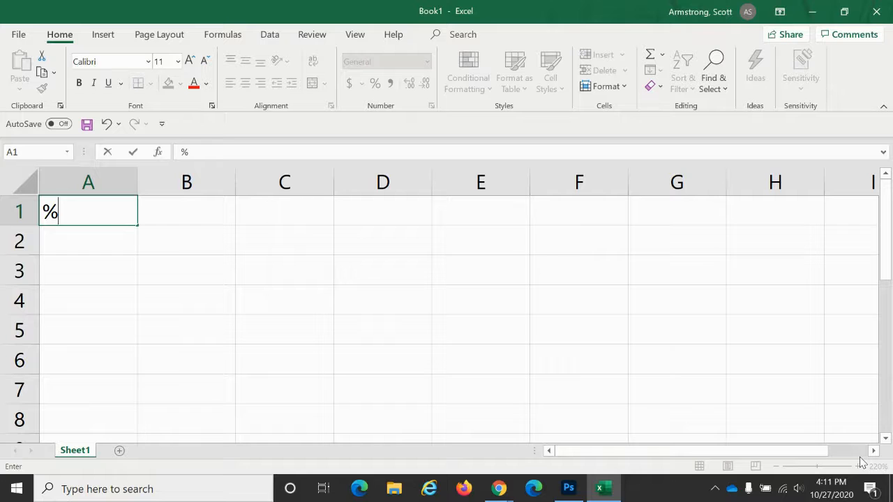
pyautogui.write(' of Bachelor')
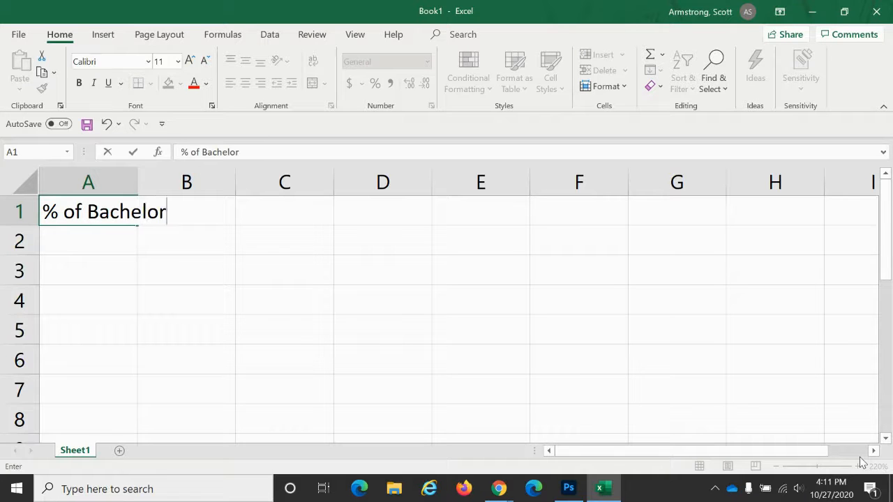
pyautogui.write('s Degree')
pyautogui.press('Return')
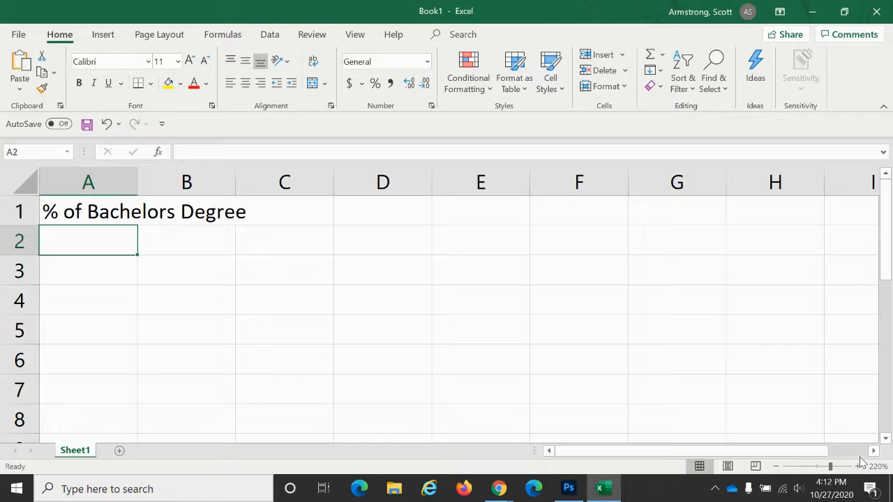
# - Enter the column labels Cleveland, OH and US in cells A2 through C2
pyautogui.write('Cle')
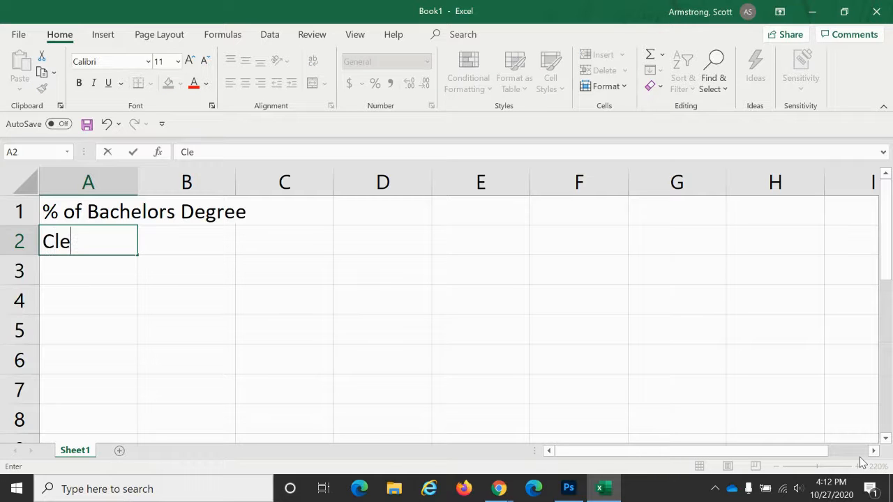
pyautogui.write('veland')
pyautogui.hotkey('ctrl', 'Return')
pyautogui.press('Tab')
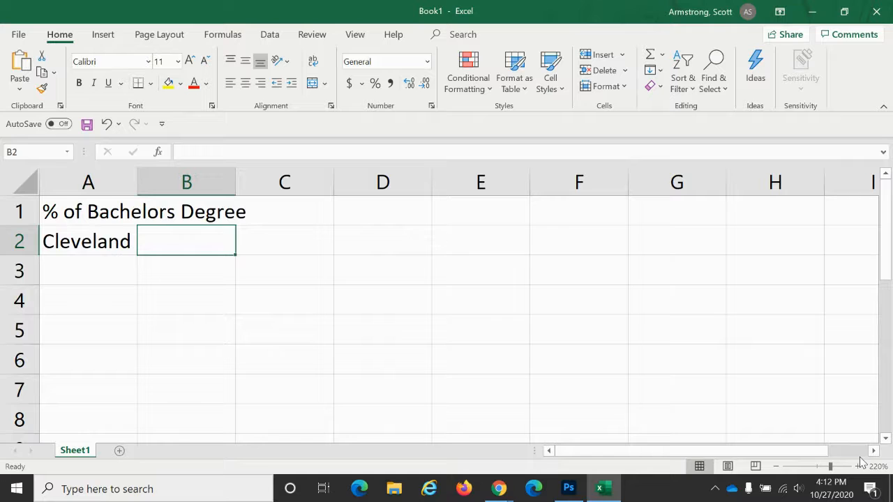
pyautogui.write('OH')
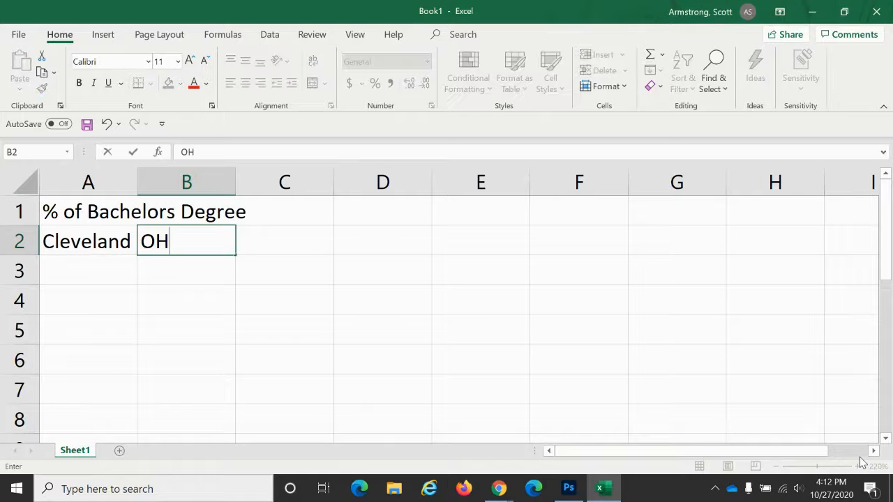
pyautogui.press('Tab')
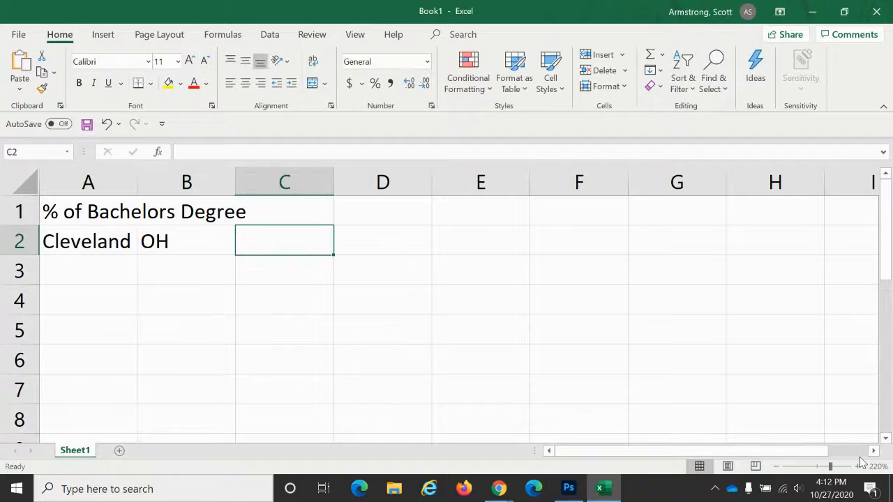
pyautogui.write('US')
pyautogui.press('Return')
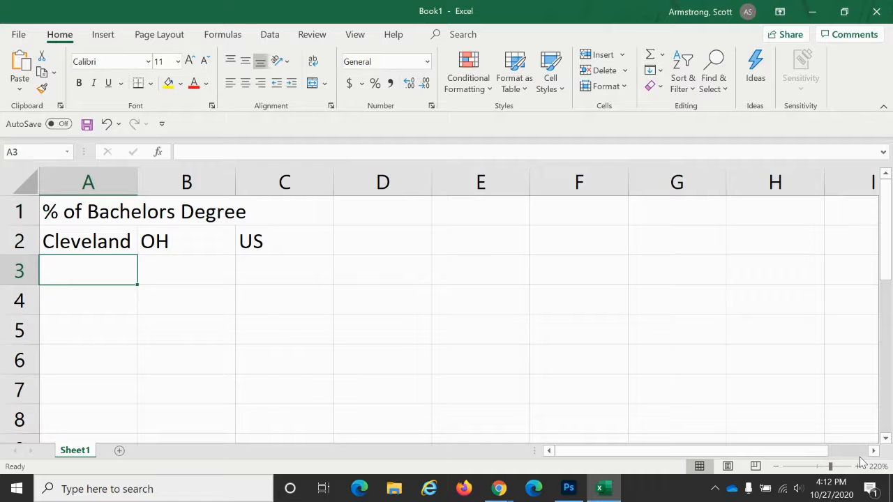
# - Search Census.gov for "cleveland quick facts"
pyautogui.hotkey('alt', 'Tab')
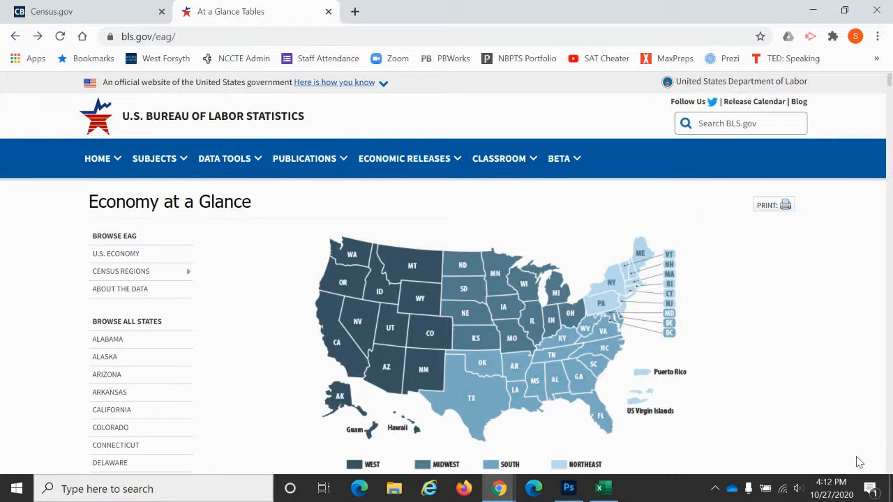
pyautogui.click(128, 10)
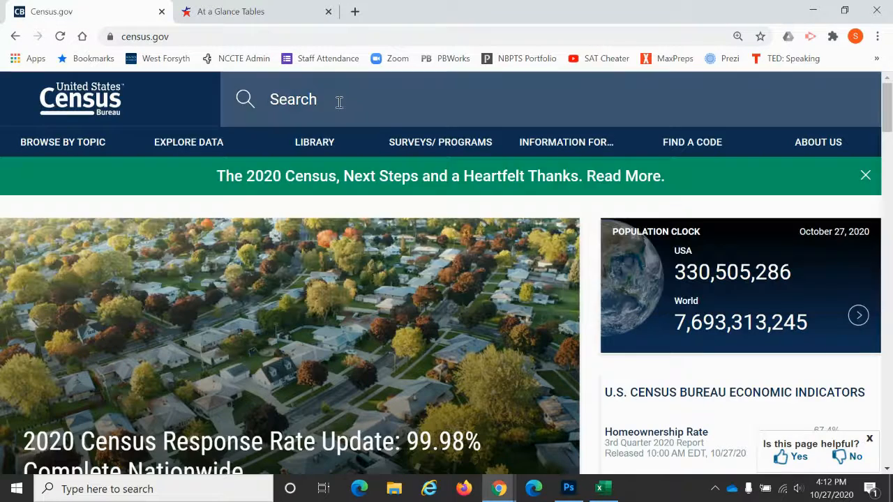
pyautogui.click(339, 101)
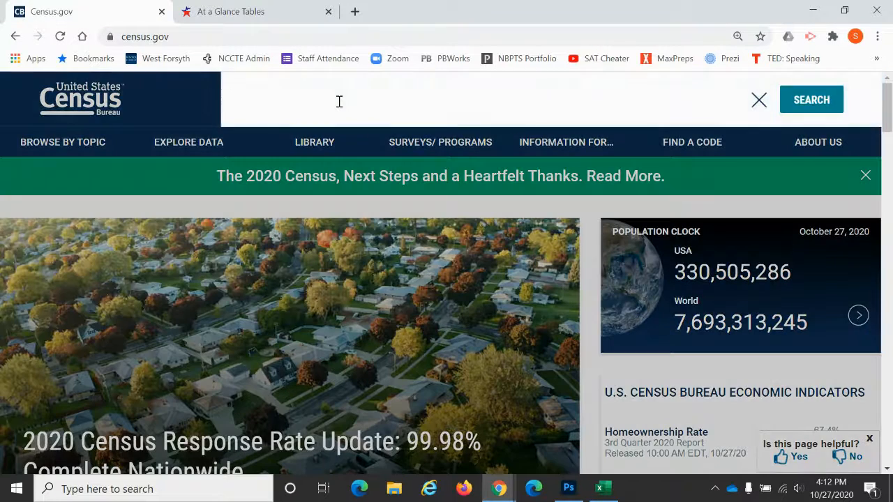
pyautogui.write('c')
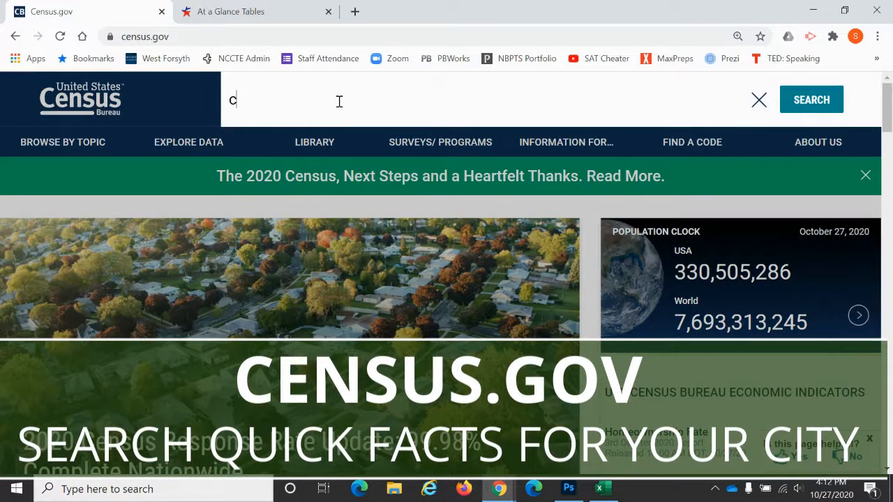
pyautogui.write('leve')
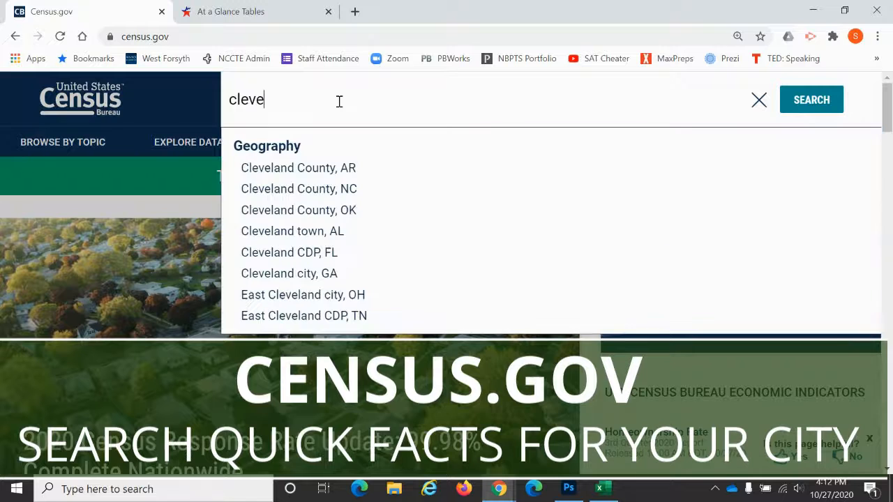
pyautogui.write('land quick facts')
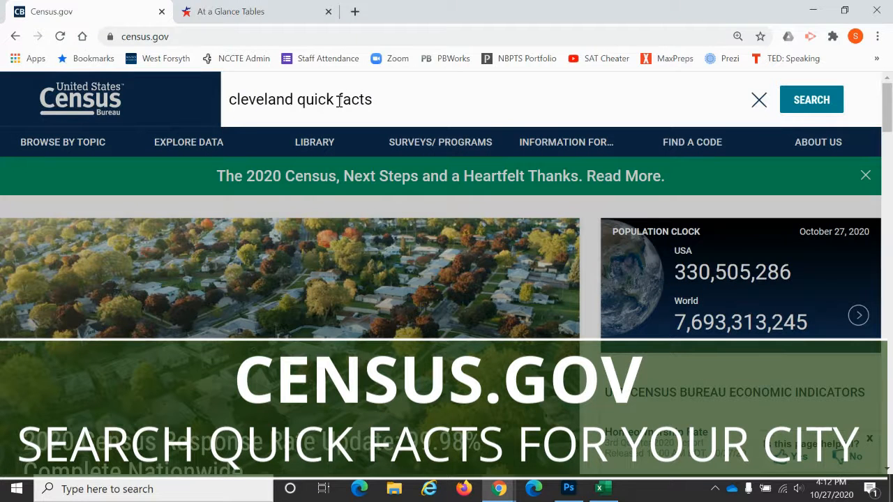
pyautogui.press('Return')
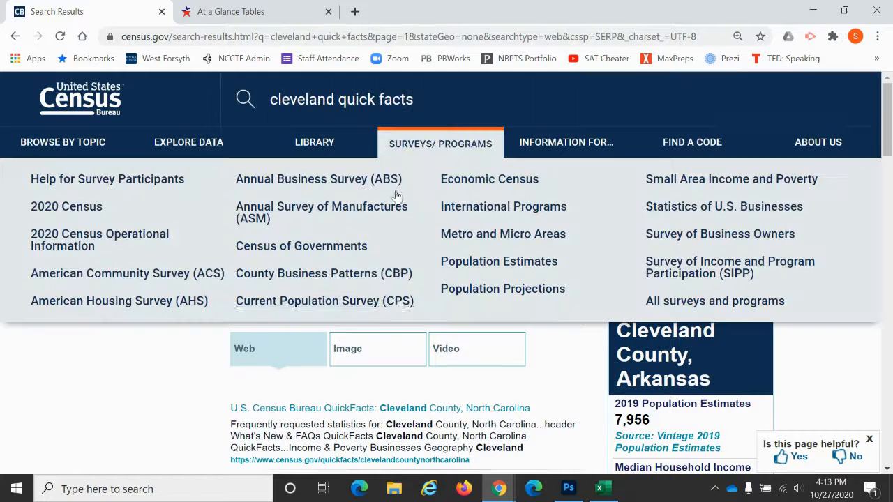
# - Open the QuickFacts result for Cleveland city, Ohio from the search results
pyautogui.scroll(-1, 159, 385)
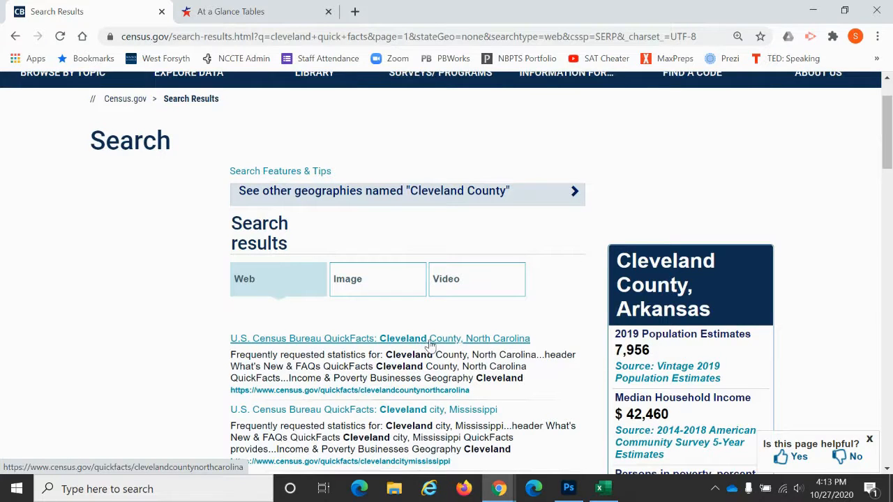
pyautogui.scroll(-1, 433, 346)
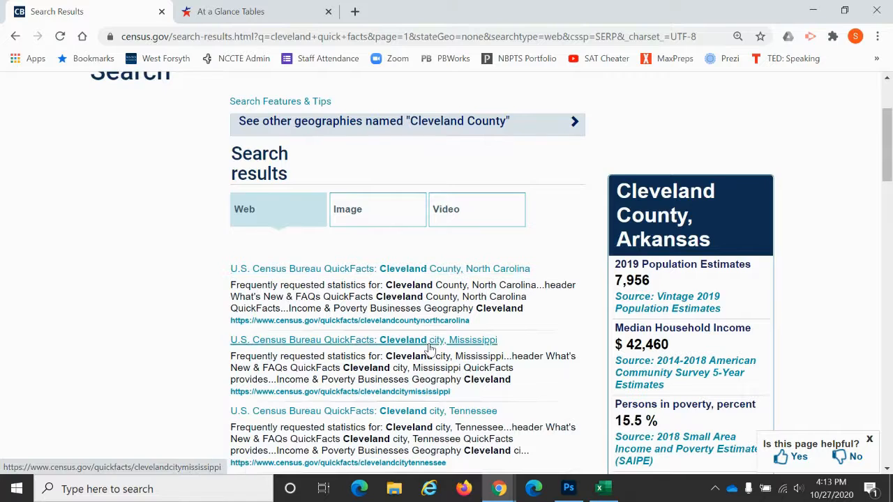
pyautogui.scroll(-2, 433, 343)
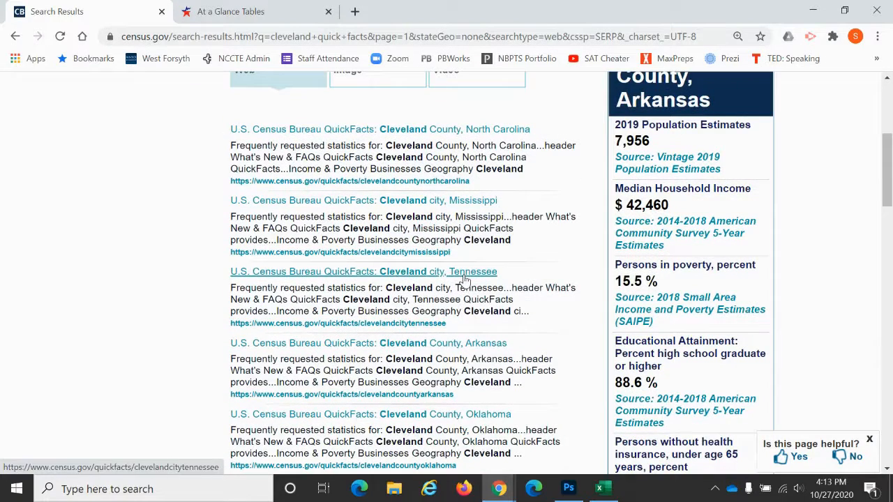
pyautogui.scroll(-1, 472, 331)
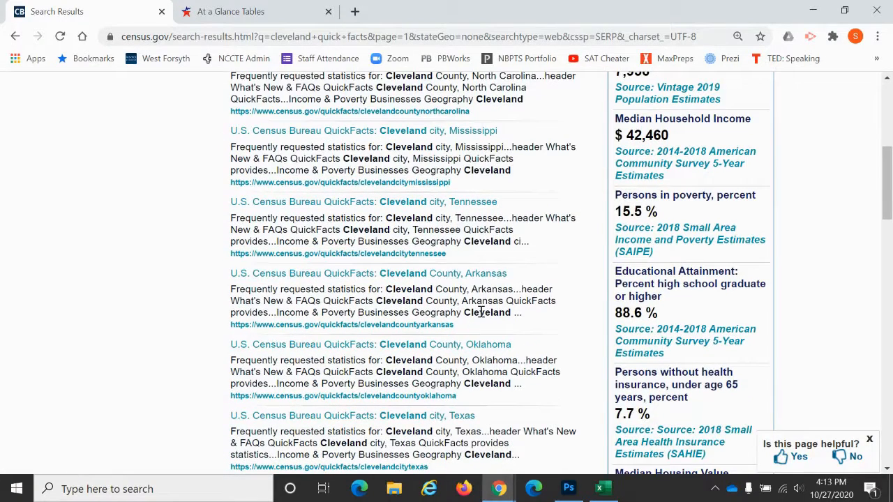
pyautogui.scroll(-2, 478, 315)
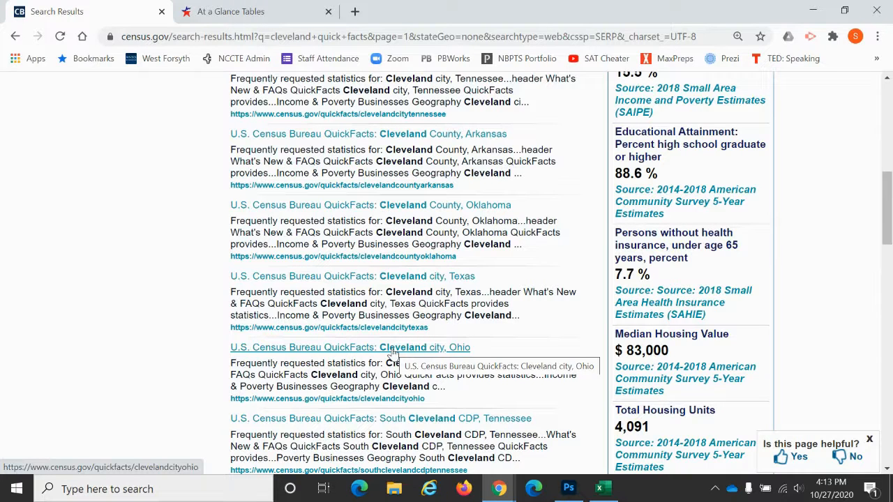
pyautogui.click(460, 348)
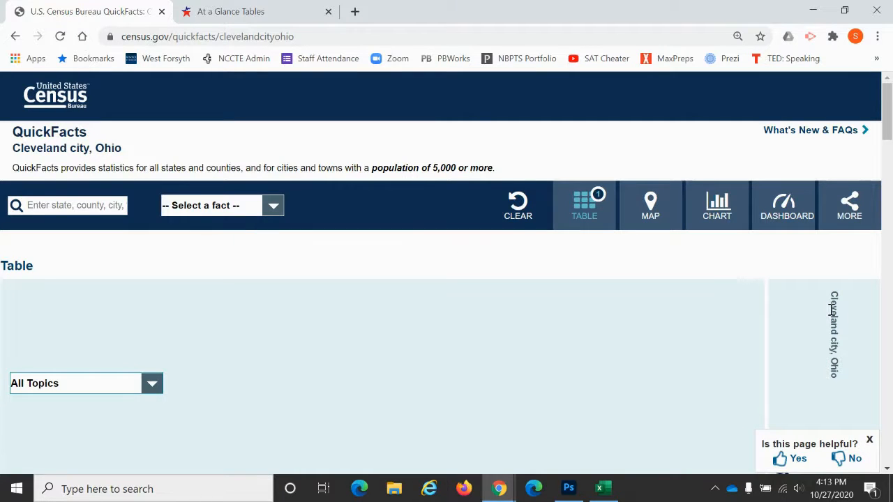
# - Enter Cleveland's bachelor's degree or higher percentage, 16.6%, in cell A3
pyautogui.scroll(-1, 833, 310)
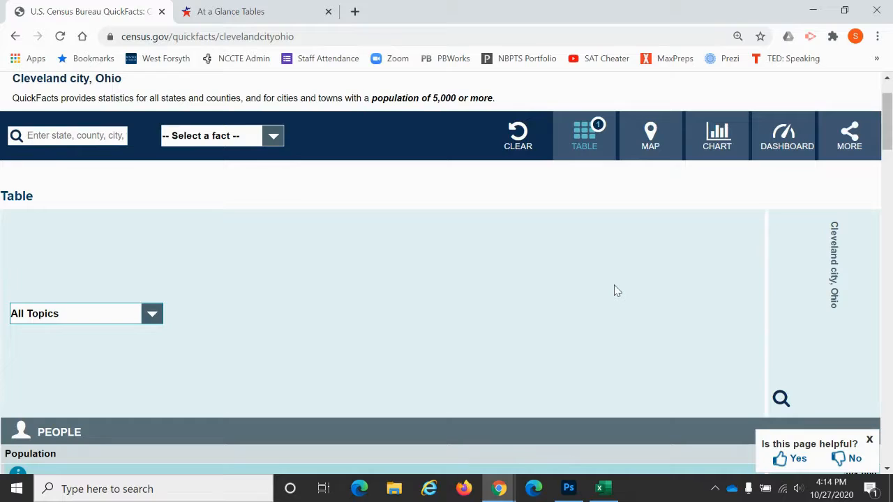
pyautogui.scroll(-5, 614, 285)
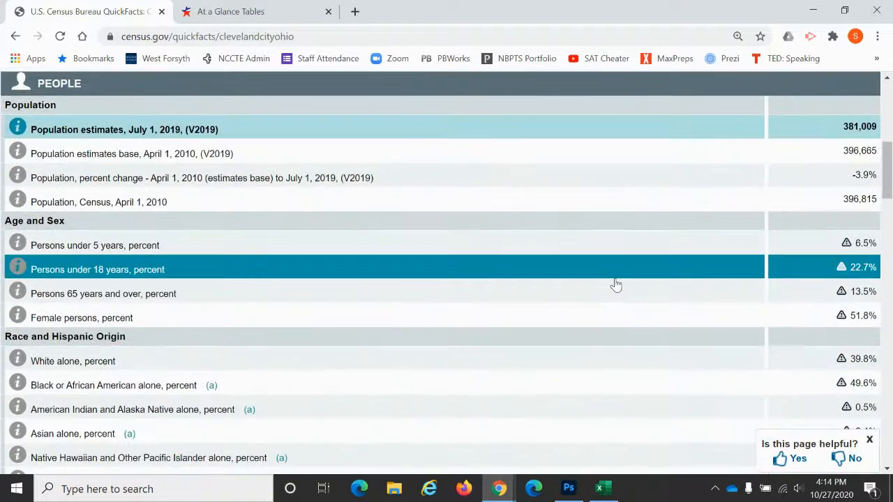
pyautogui.scroll(-4, 615, 284)
pyautogui.scroll(-6, 616, 283)
pyautogui.scroll(-1, 616, 282)
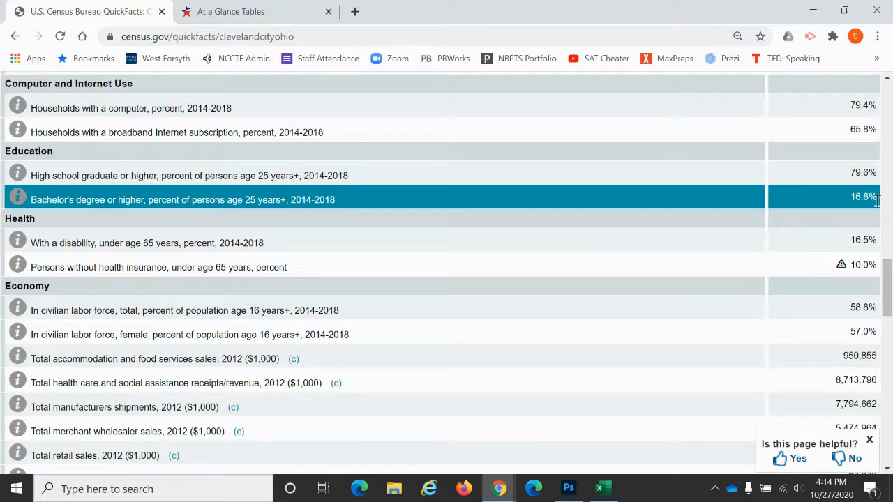
pyautogui.hotkey('alt', 'Tab')
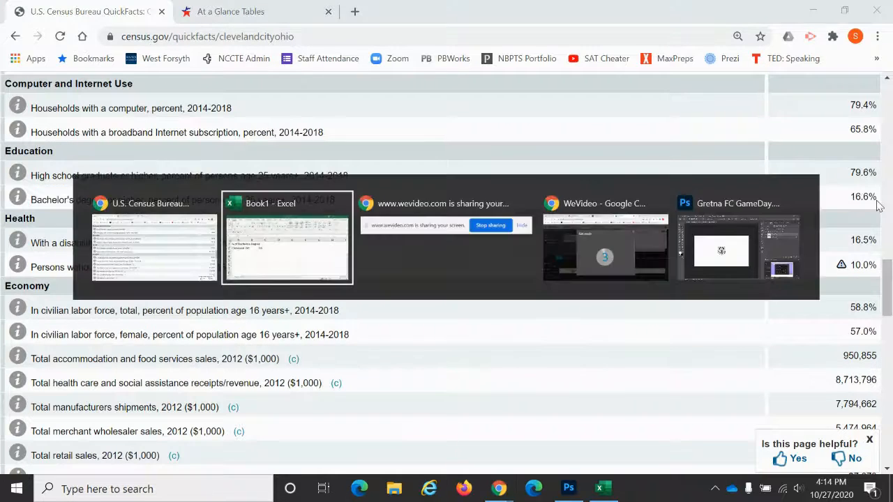
pyautogui.write('16.5')
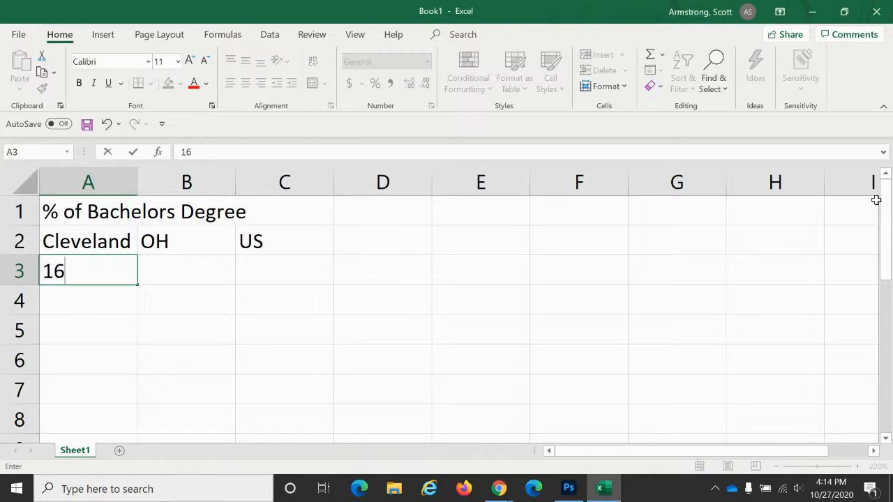
pyautogui.press('BackSpace')
pyautogui.write('6%')
pyautogui.press('Return')
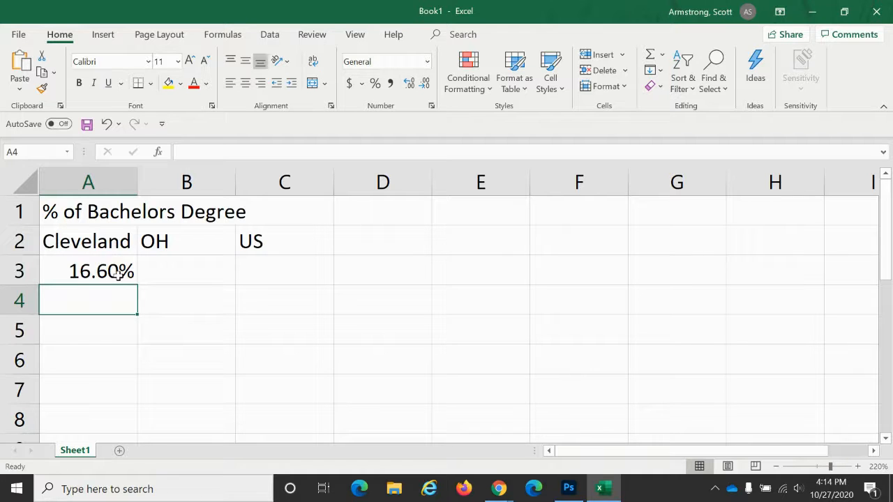
# - Add Ohio to the Cleveland city QuickFacts table by searching for and selecting Ohio
pyautogui.hotkey('alt', 'Tab')
pyautogui.click(202, 312)
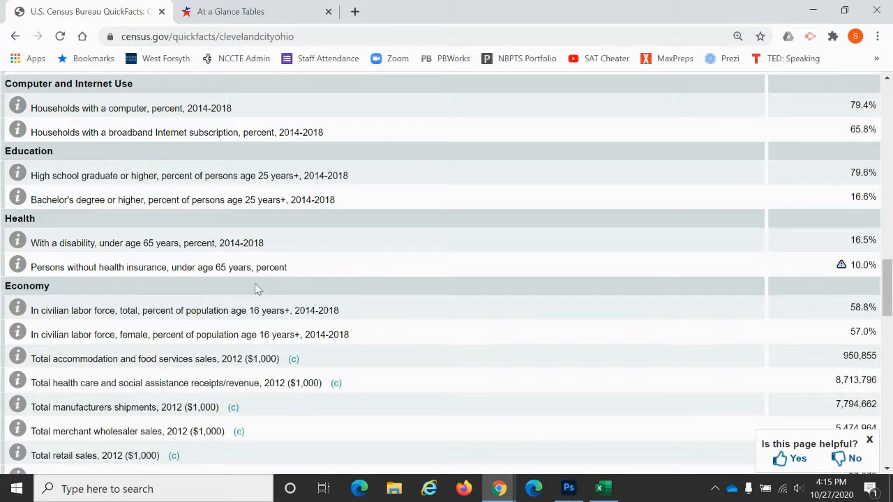
pyautogui.scroll(1, 359, 278)
pyautogui.scroll(10, 358, 278)
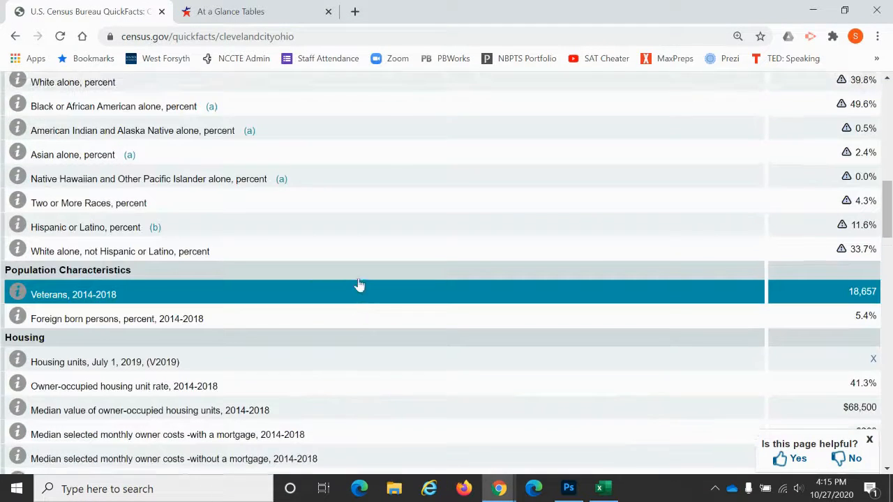
pyautogui.scroll(5, 359, 284)
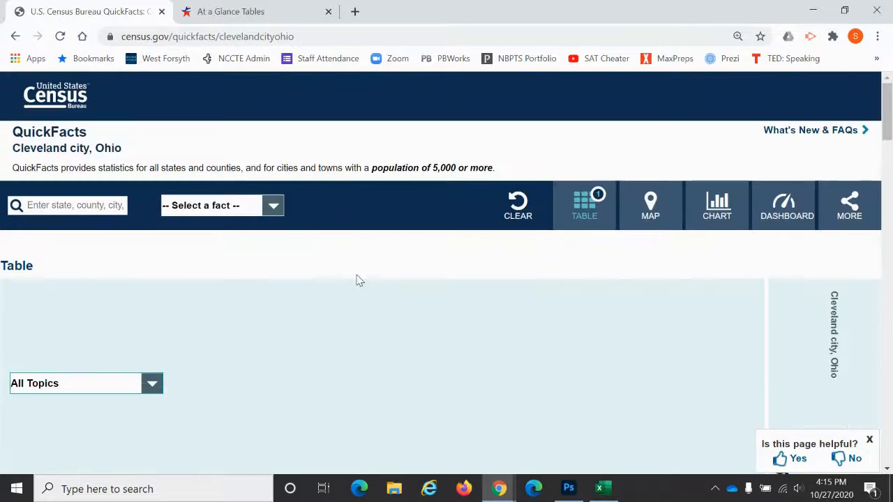
pyautogui.click(89, 205)
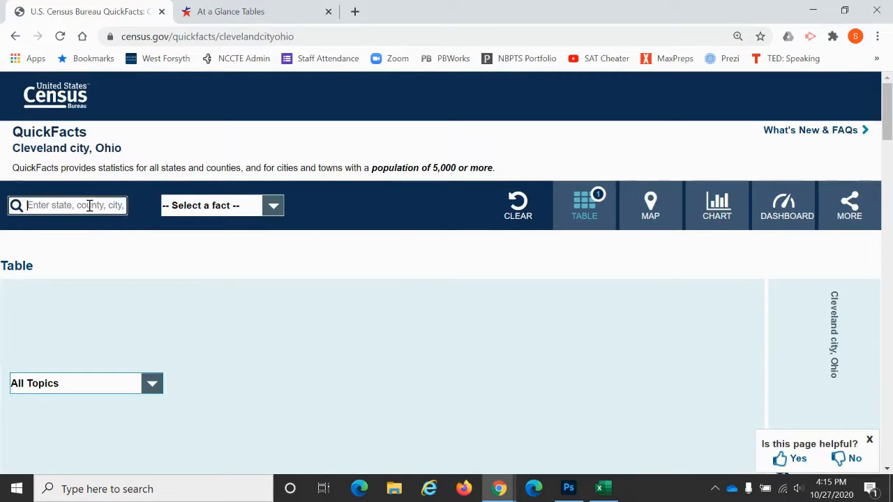
pyautogui.write('ohio')
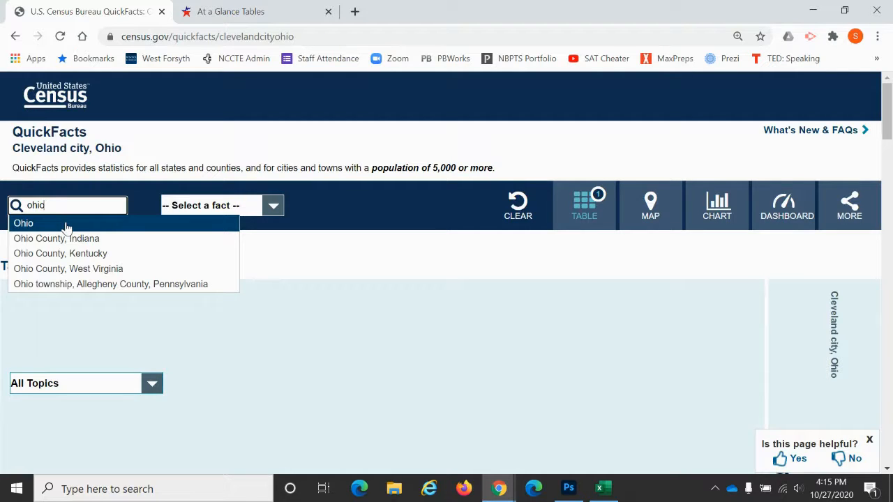
pyautogui.click(25, 229)
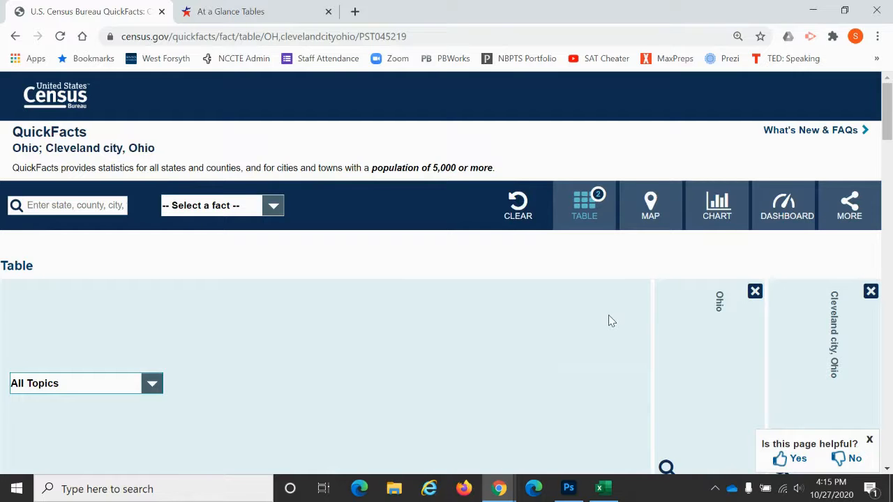
# - Enter Ohio's bachelor's degree or higher percentage, 27.8%, in cell B3
pyautogui.scroll(-6, 609, 319)
pyautogui.scroll(-7, 609, 319)
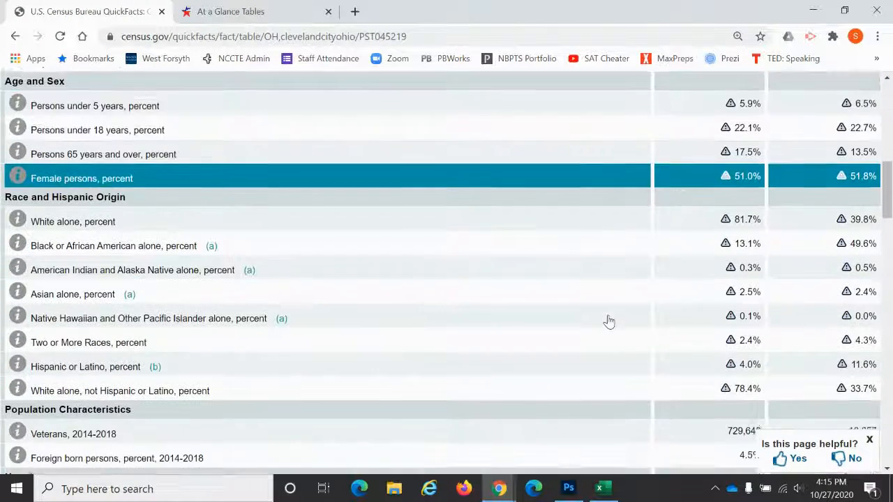
pyautogui.scroll(-3, 609, 320)
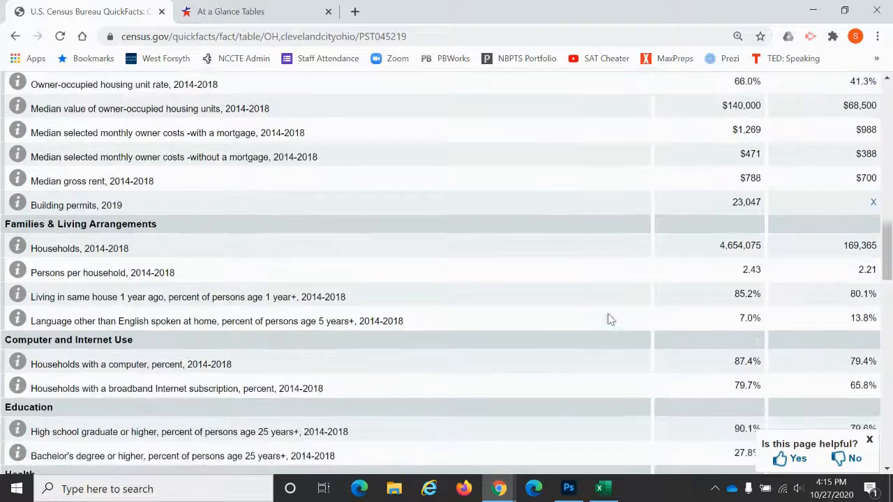
pyautogui.scroll(-2, 609, 320)
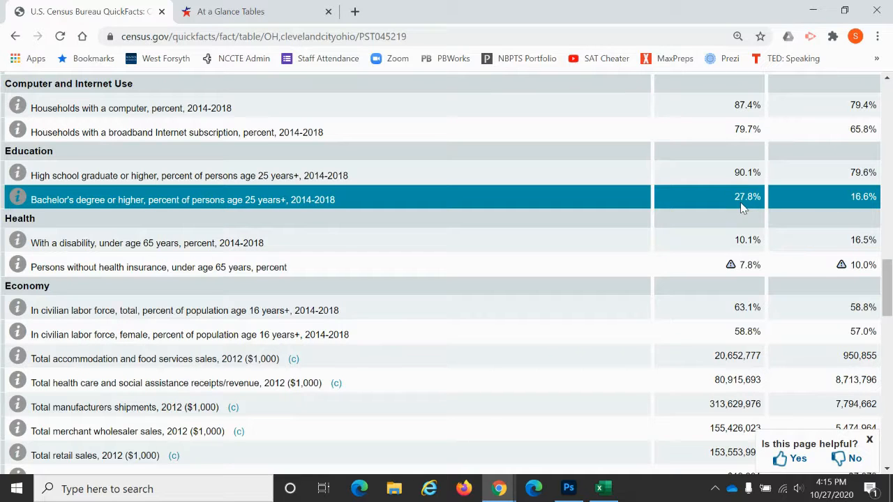
pyautogui.hotkey('alt', 'Tab')
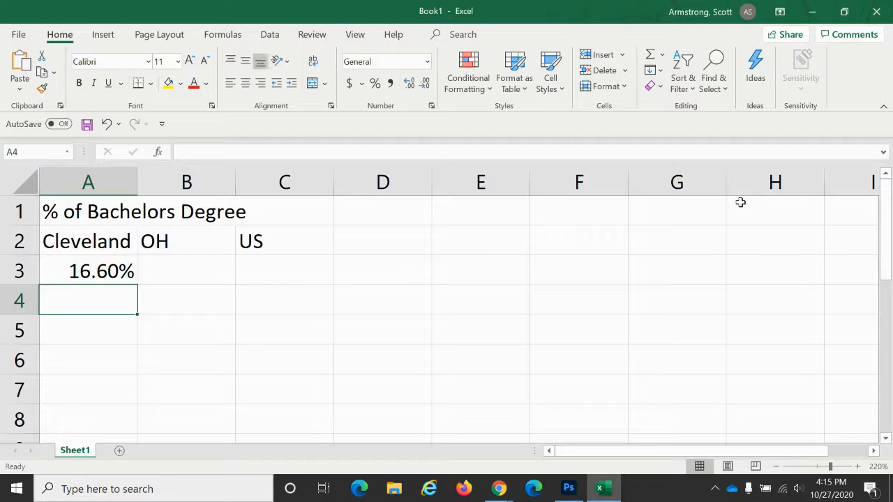
pyautogui.press('Right')
pyautogui.press('Up')
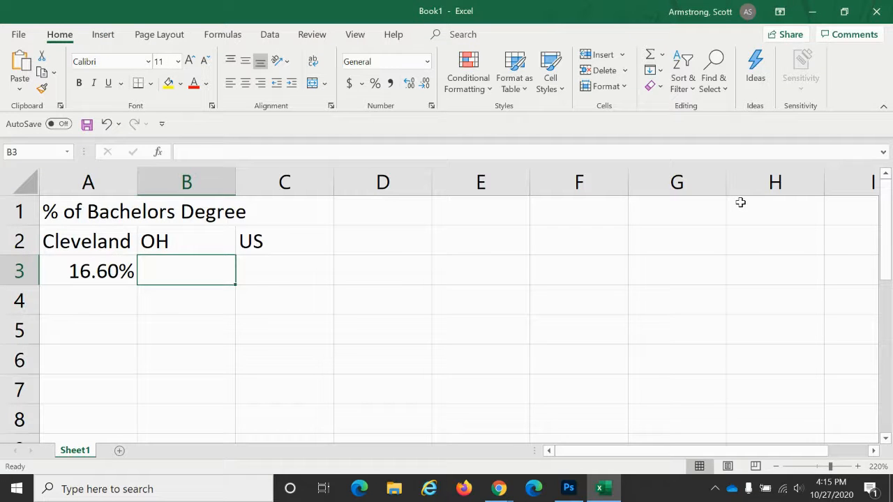
pyautogui.write('27.8%')
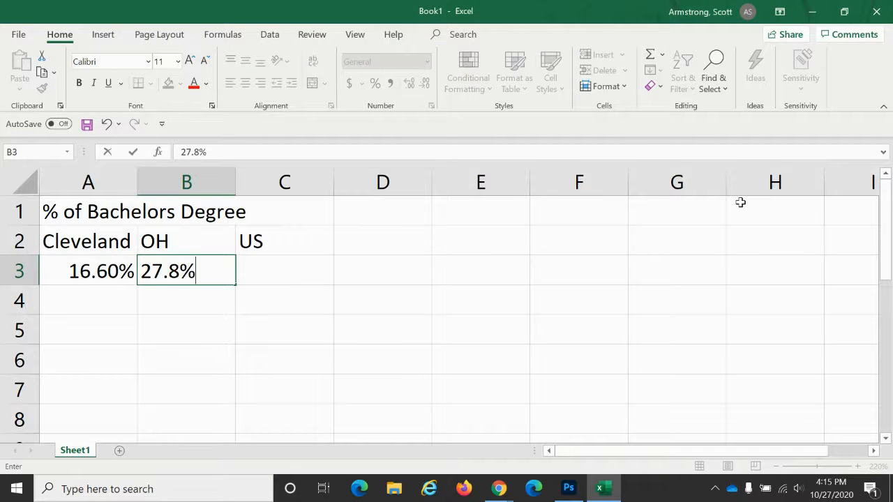
pyautogui.press('Tab')
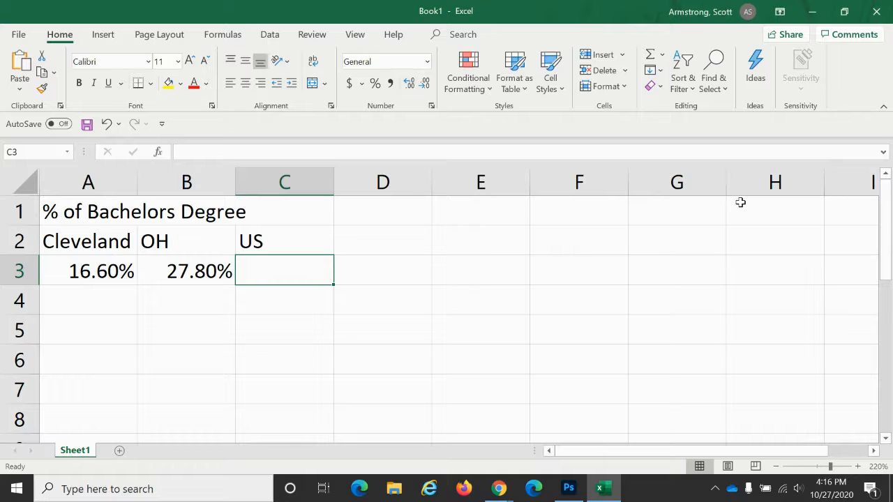
# - Add United States to the QuickFacts comparison table by searching for and selecting it
pyautogui.hotkey('alt', 'Tab')
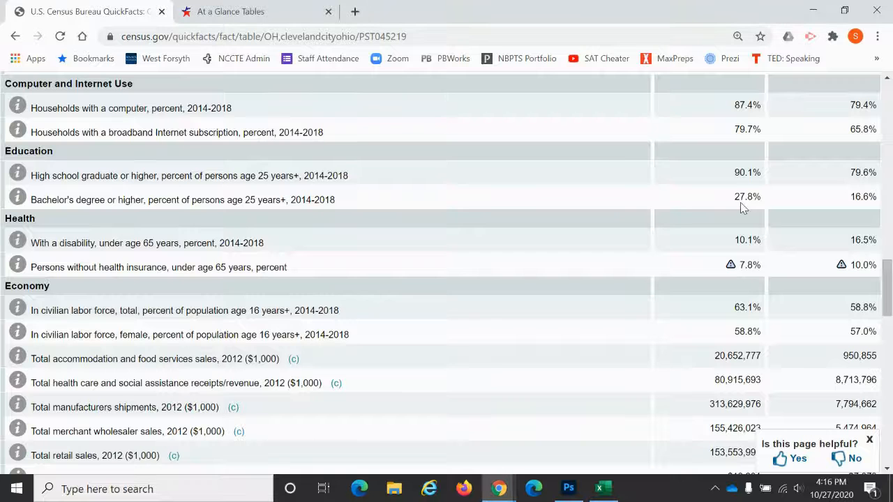
pyautogui.scroll(15, 742, 207)
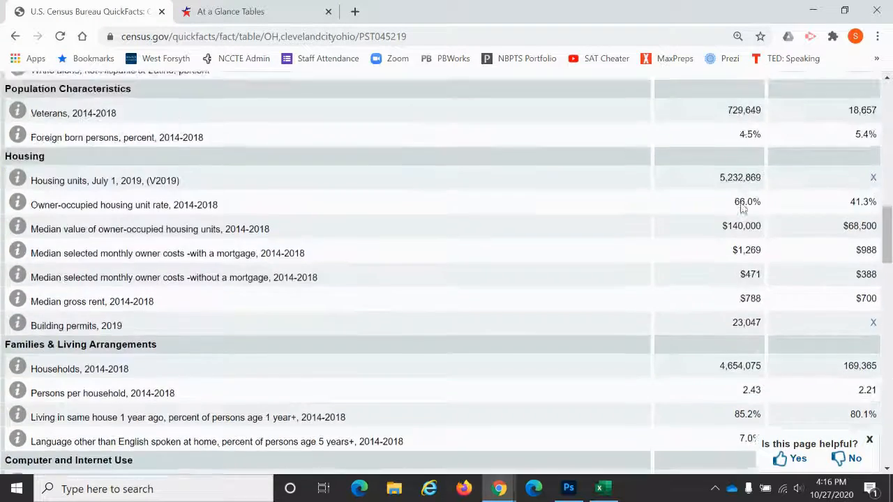
pyautogui.scroll(2, 742, 207)
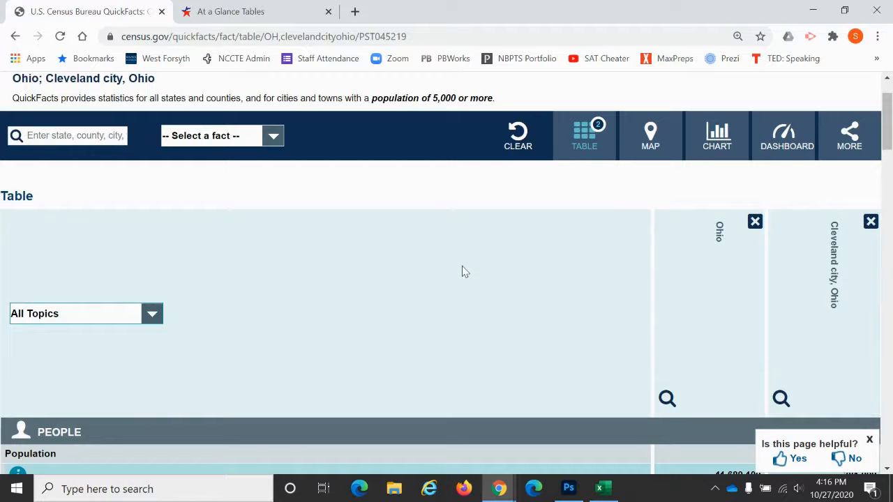
pyautogui.scroll(1, 447, 258)
pyautogui.click(73, 205)
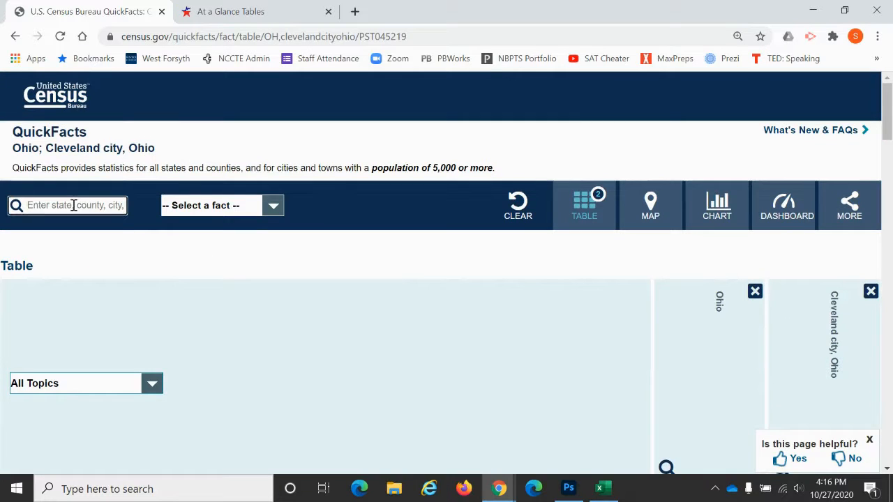
pyautogui.write('united')
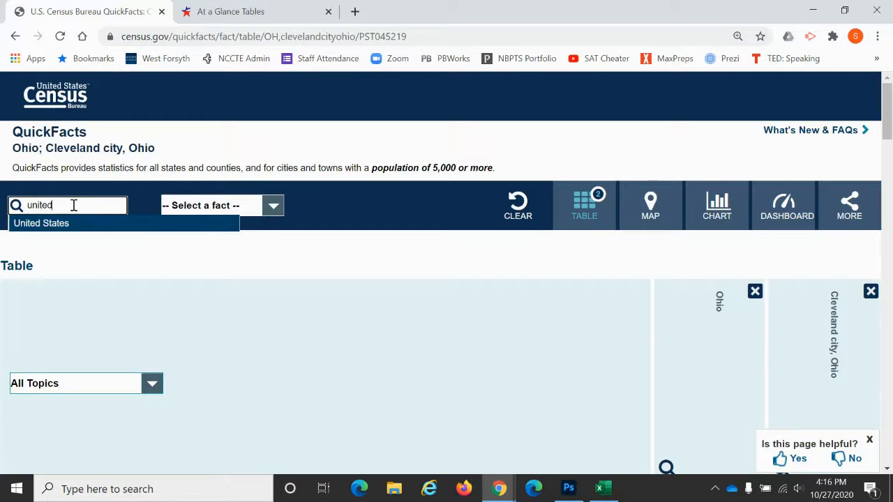
pyautogui.click(49, 226)
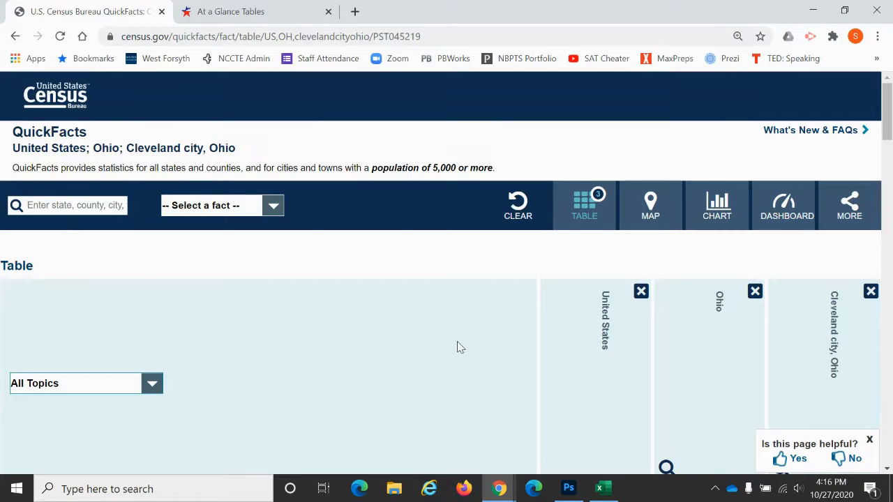
# - Enter the US bachelor's degree or higher percentage, 31.5%, in cell C3
pyautogui.scroll(-6, 457, 347)
pyautogui.scroll(-7, 457, 347)
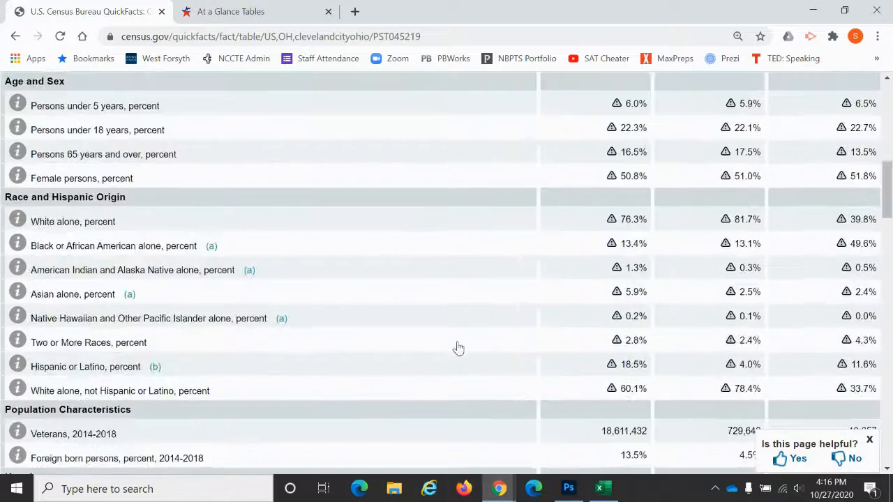
pyautogui.scroll(-4, 457, 347)
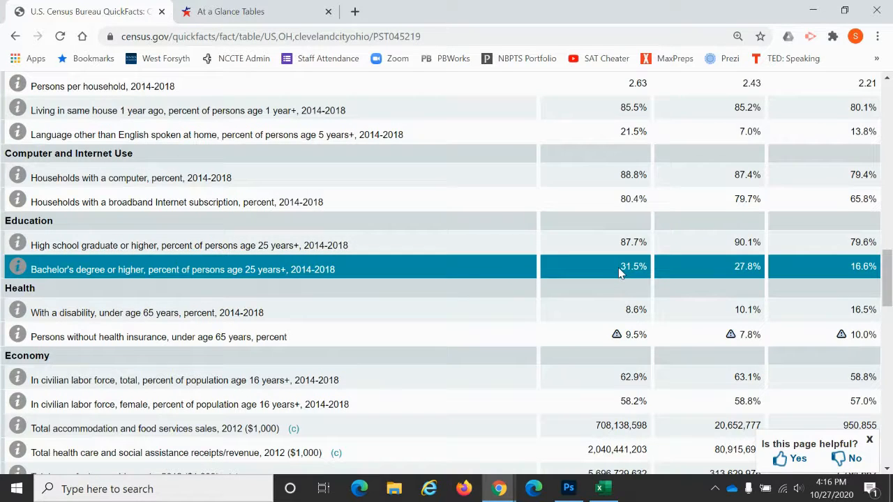
pyautogui.hotkey('alt', 'Tab')
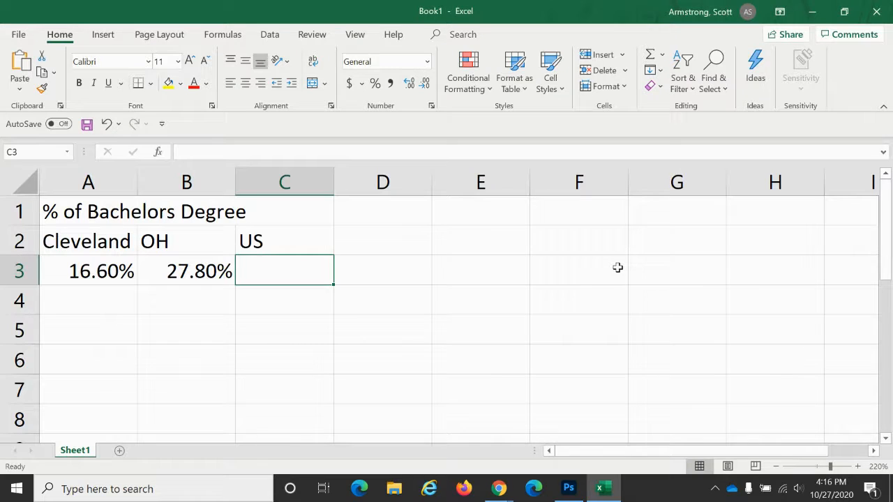
pyautogui.write('31.5%')
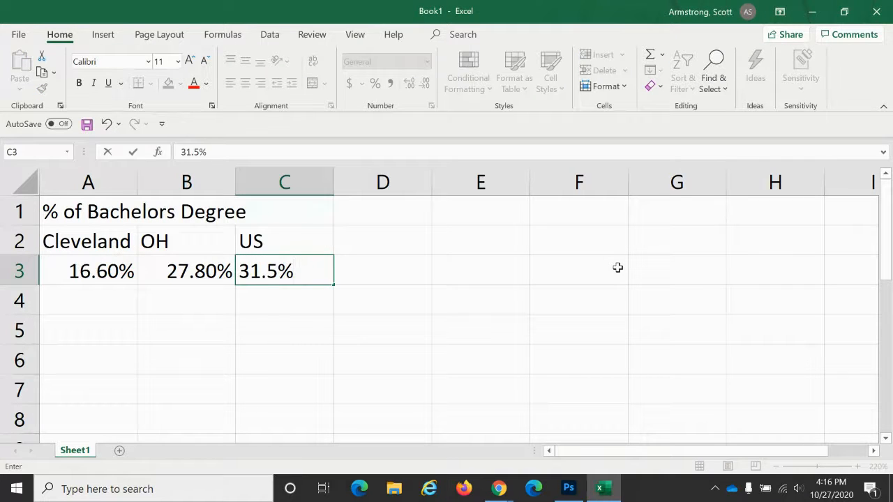
pyautogui.press('Return')
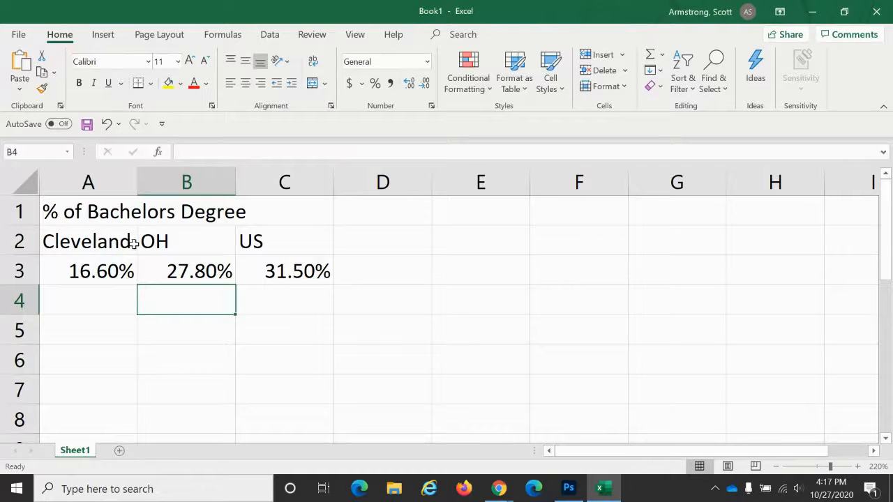
# - Insert a 2-D clustered column chart from the labels and percentages in cells A2 through C3
pyautogui.click(91, 238)
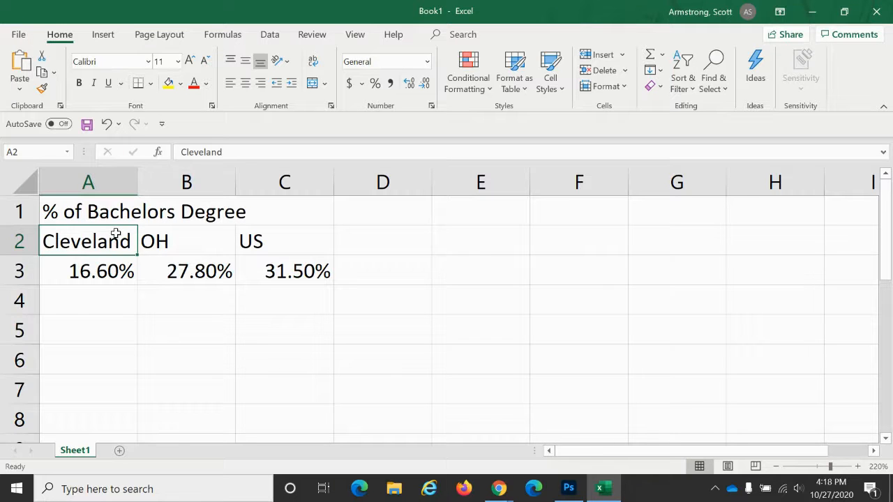
pyautogui.moveTo(116, 234); pyautogui.dragTo(113, 263)
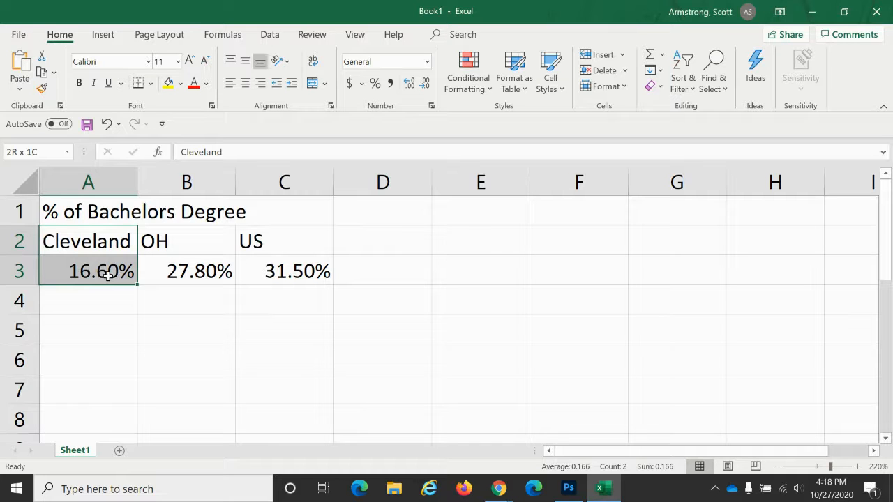
pyautogui.moveTo(137, 276); pyautogui.dragTo(276, 271)
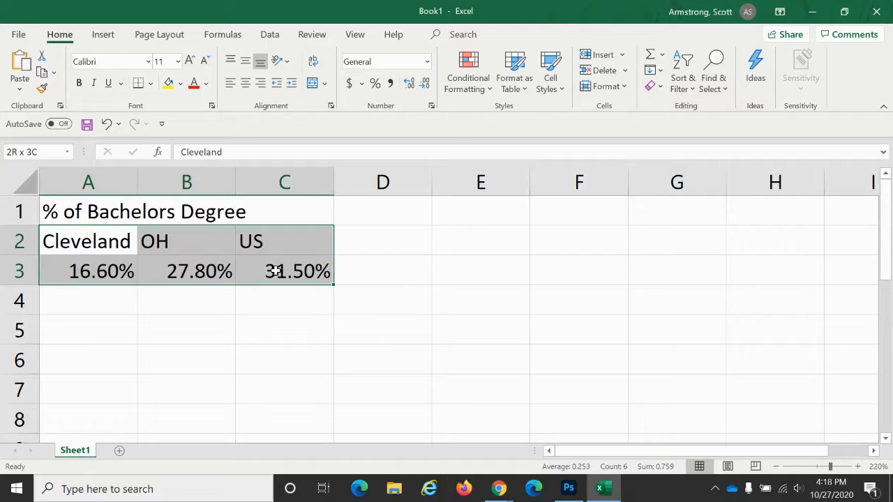
pyautogui.moveTo(276, 272); pyautogui.dragTo(276, 271)
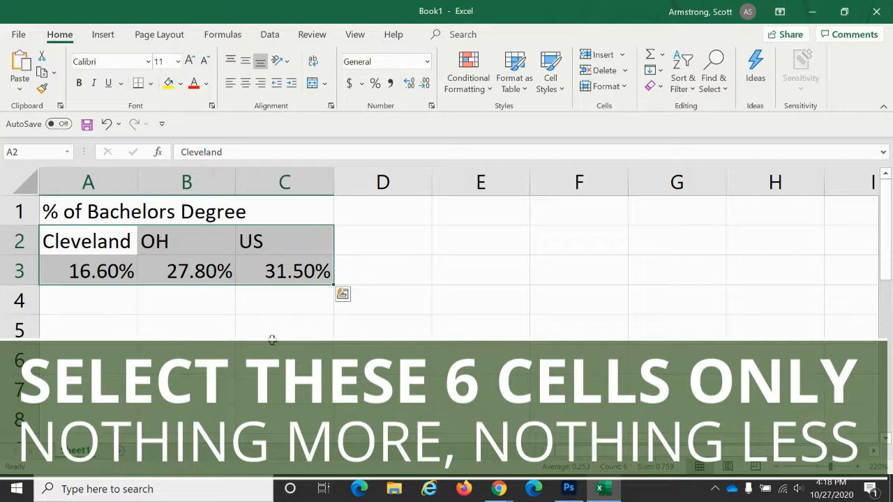
pyautogui.click(370, 335)
pyautogui.moveTo(77, 240); pyautogui.dragTo(277, 269)
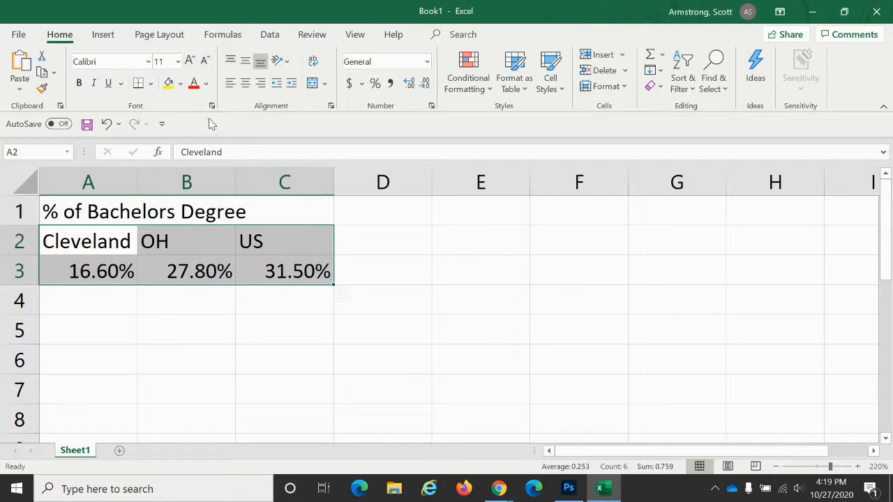
pyautogui.click(102, 36)
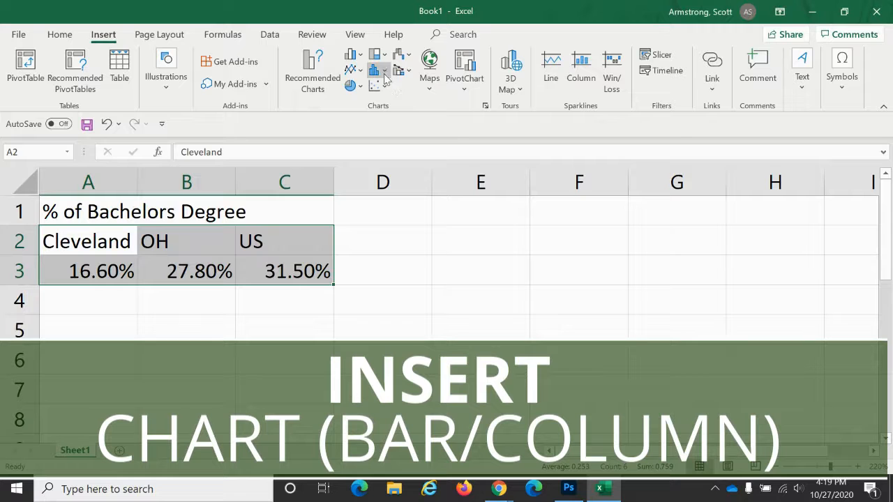
pyautogui.click(350, 58)
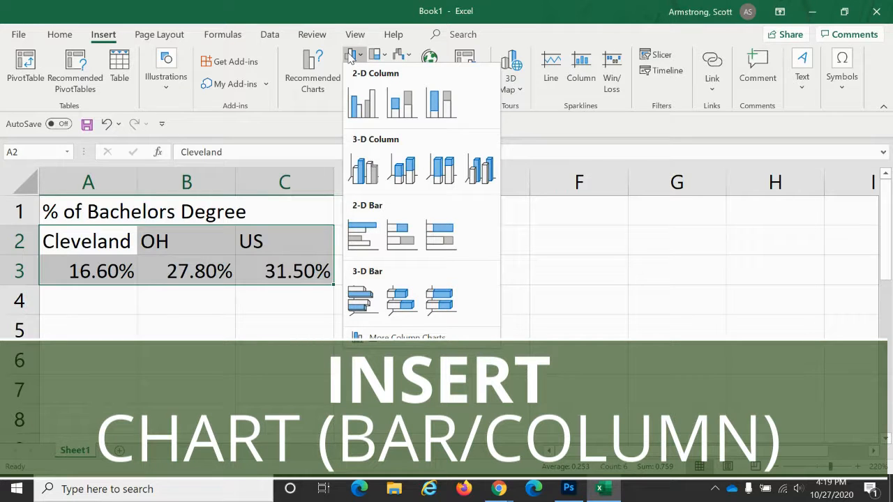
pyautogui.click(366, 112)
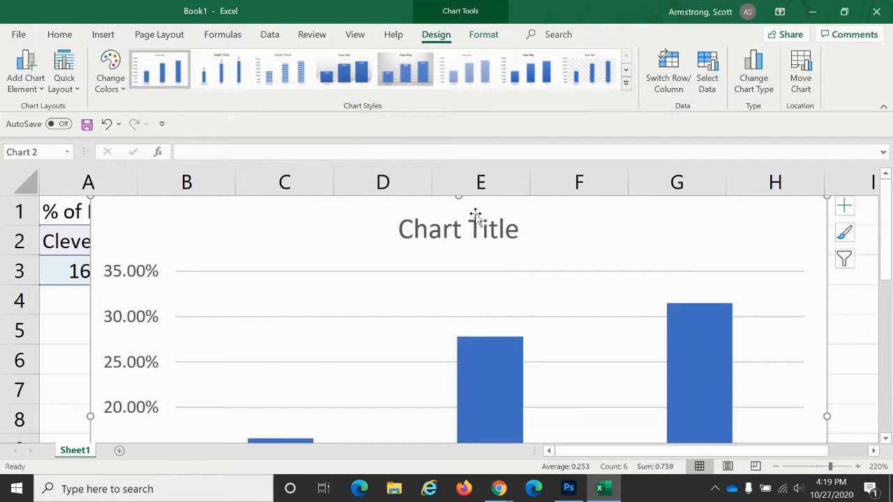
# - Move the chart below the data table
pyautogui.click(776, 467)
pyautogui.click(776, 466)
pyautogui.click(776, 467)
pyautogui.click(776, 466)
pyautogui.click(776, 467)
pyautogui.click(776, 467)
pyautogui.click(776, 467)
pyautogui.click(776, 466)
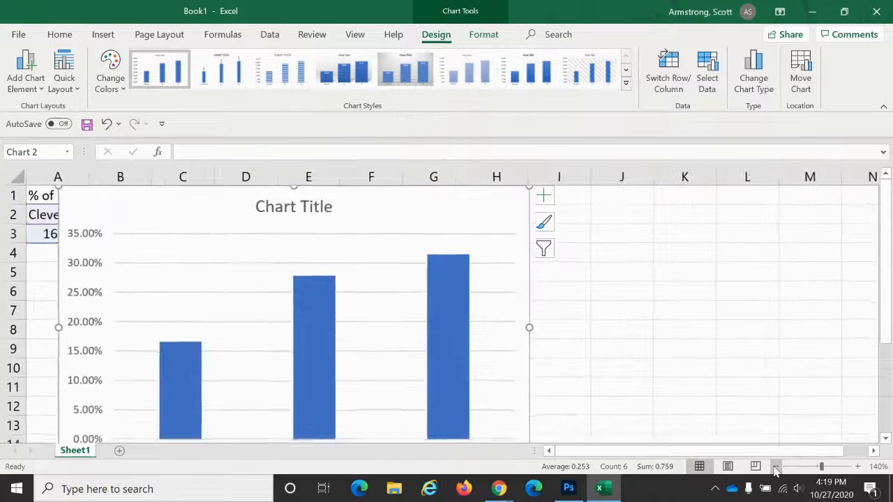
pyautogui.click(776, 467)
pyautogui.click(776, 467)
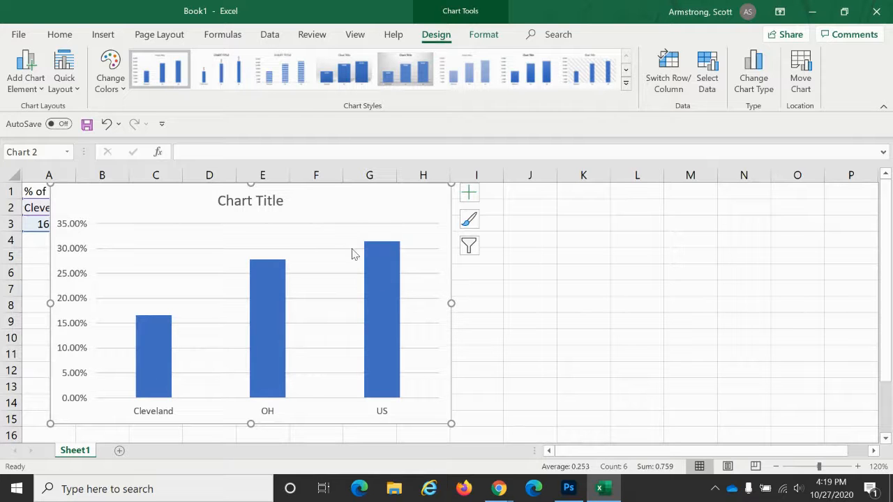
pyautogui.moveTo(321, 200); pyautogui.dragTo(302, 265)
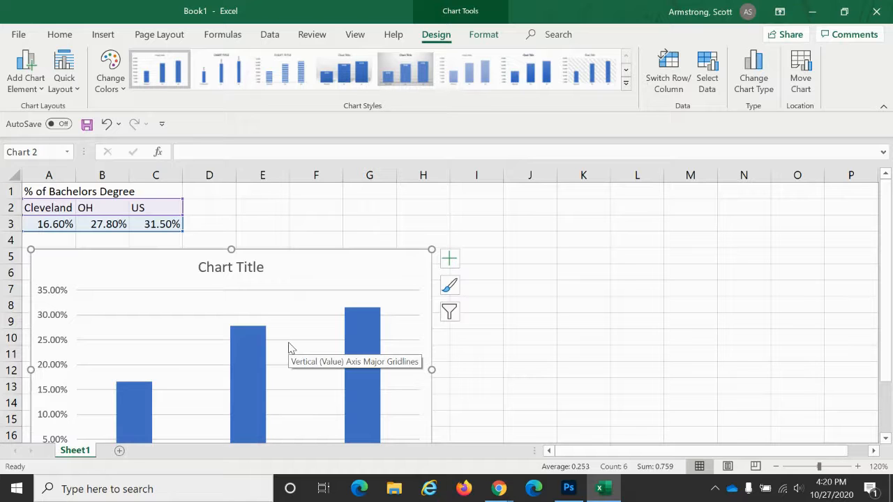
# - Rename the chart title to "% of Bachelors Degree" and close the title formatting pane
pyautogui.click(246, 268)
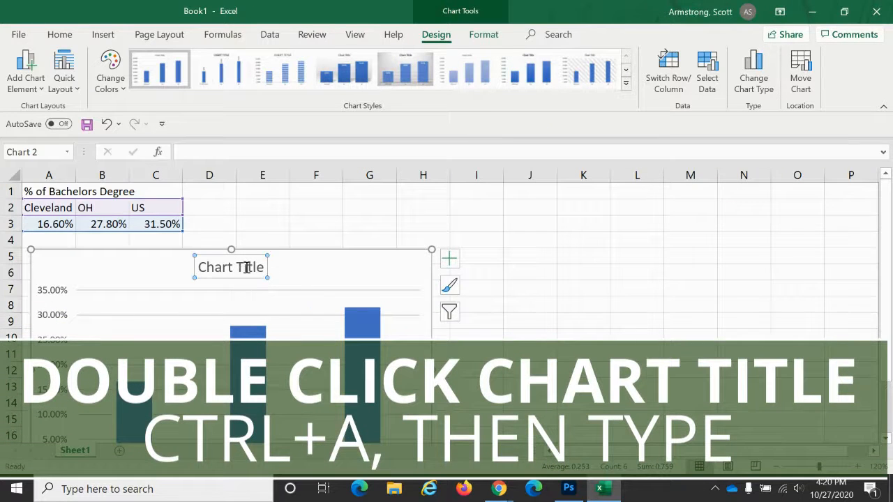
pyautogui.doubleClick(246, 268)
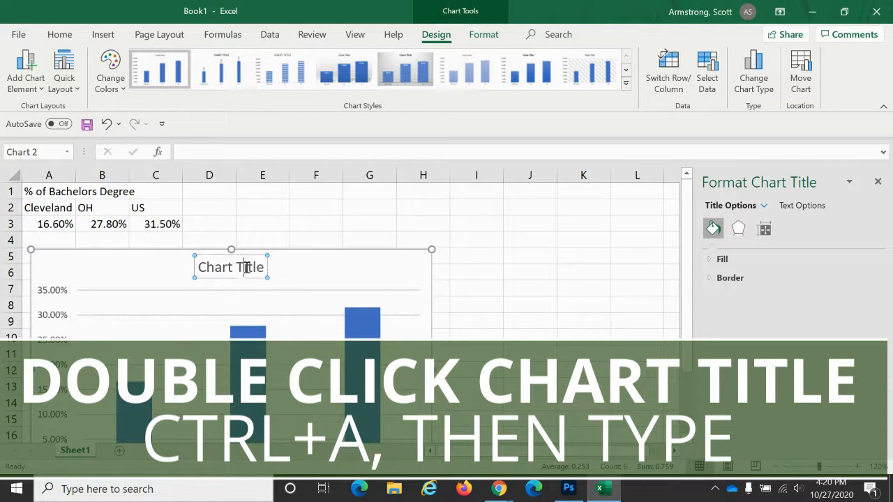
pyautogui.hotkey('ctrl', 'a')
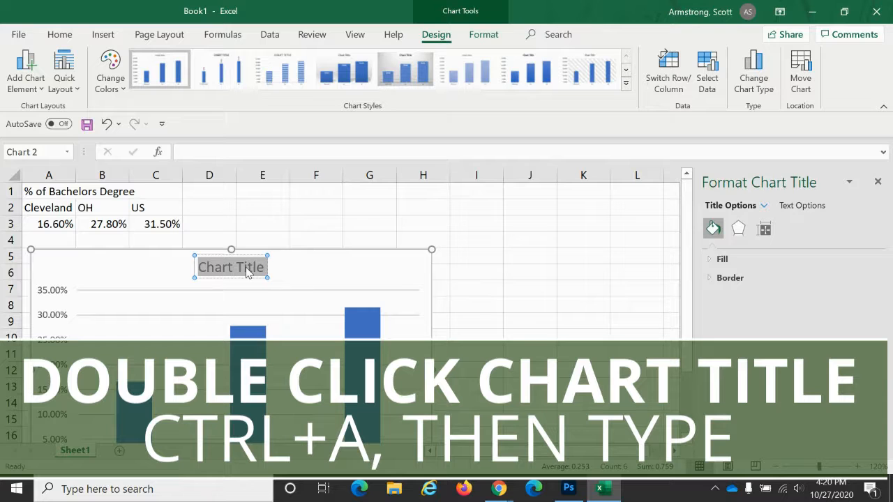
pyautogui.write('% of Bachelors')
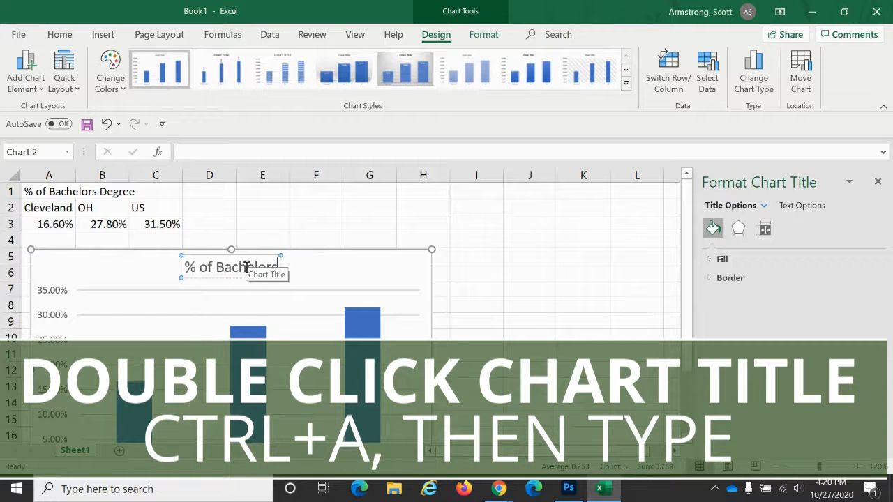
pyautogui.write(' Degree')
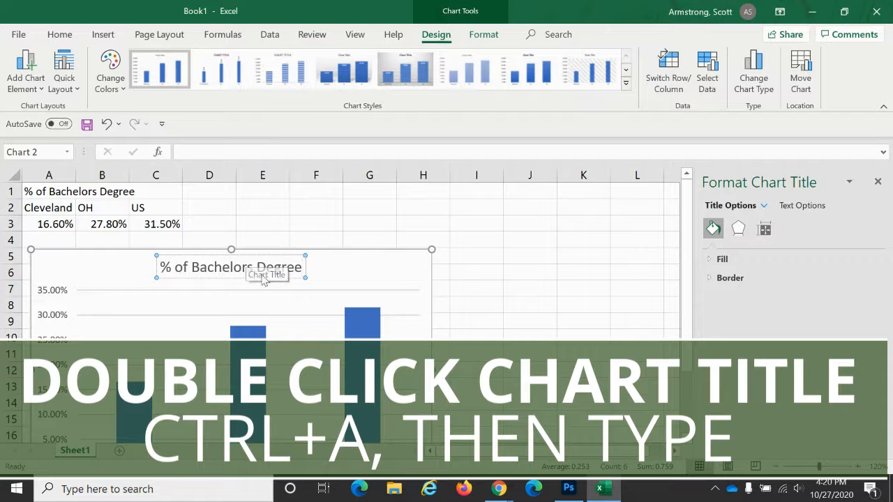
pyautogui.click(878, 181)
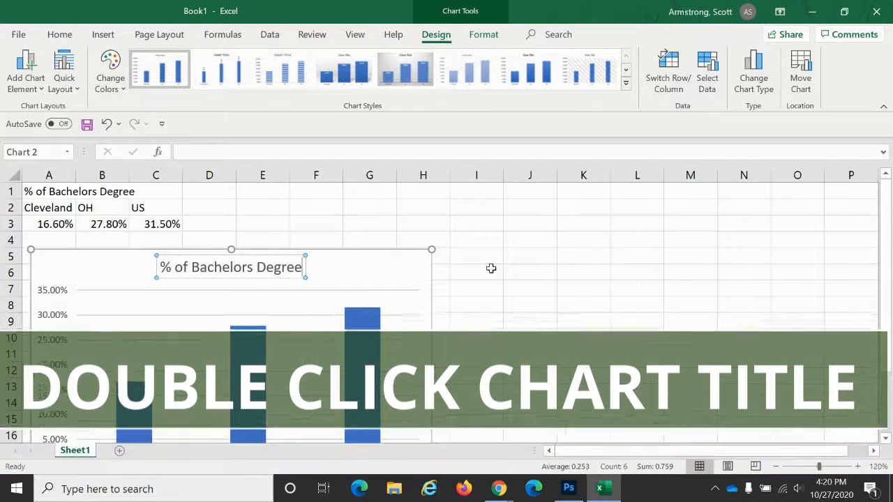
# - Try a different chart style and color scheme on the chart, then undo those changes
pyautogui.click(382, 271)
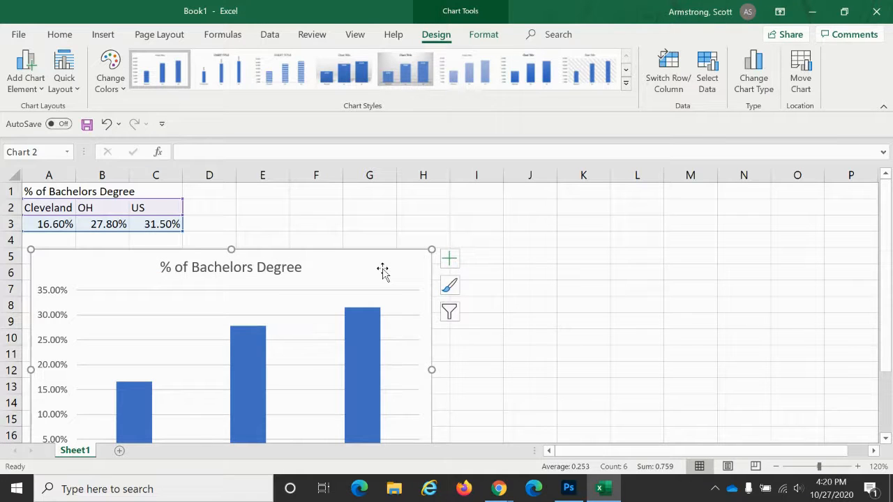
pyautogui.click(626, 84)
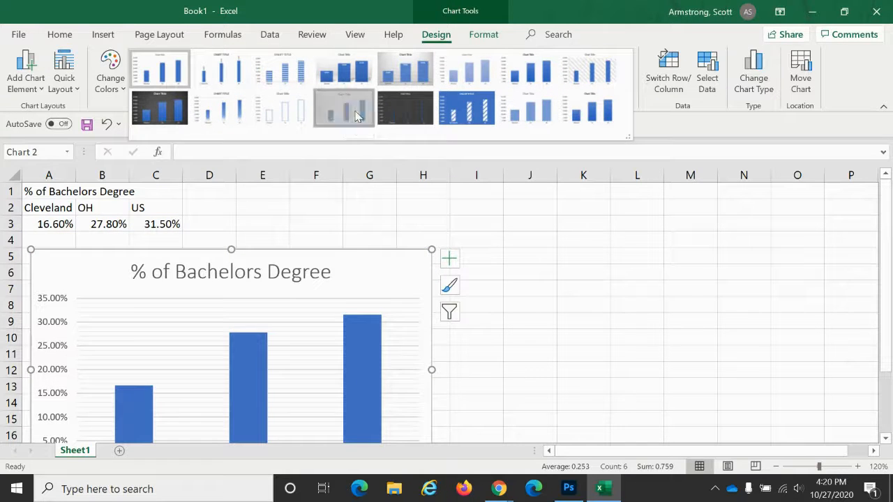
pyautogui.click(109, 78)
pyautogui.click(109, 78)
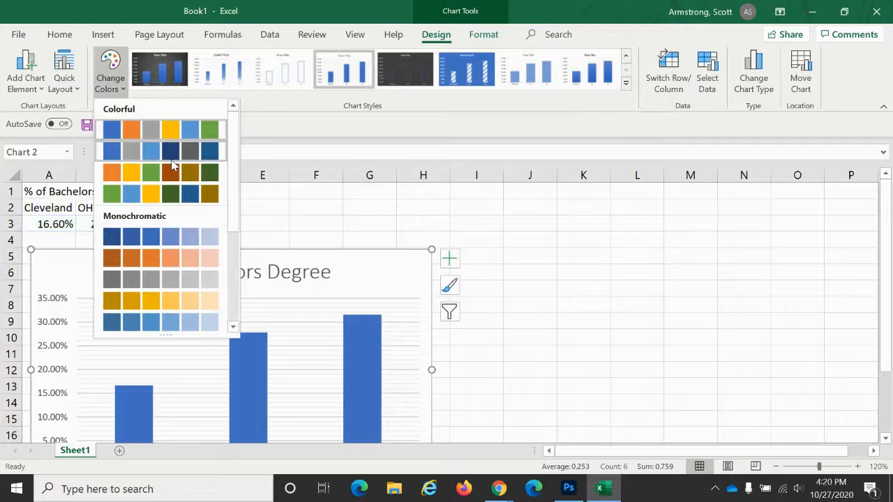
pyautogui.click(172, 165)
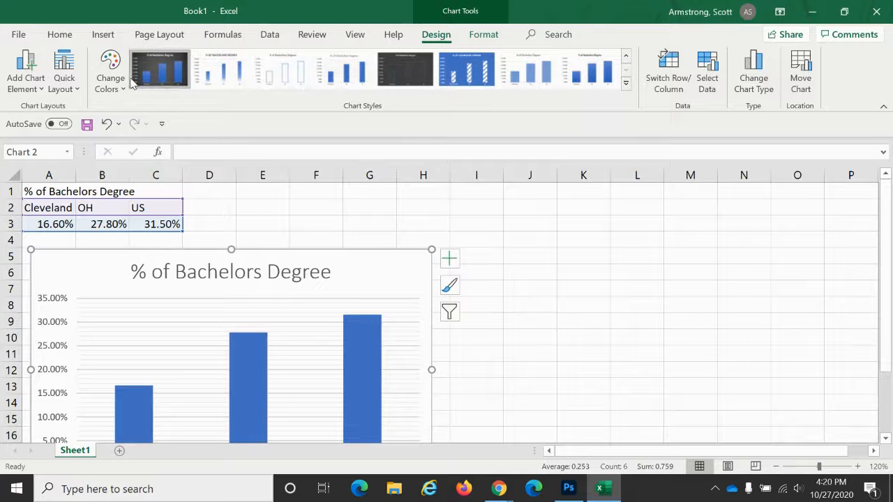
pyautogui.click(111, 79)
pyautogui.click(175, 299)
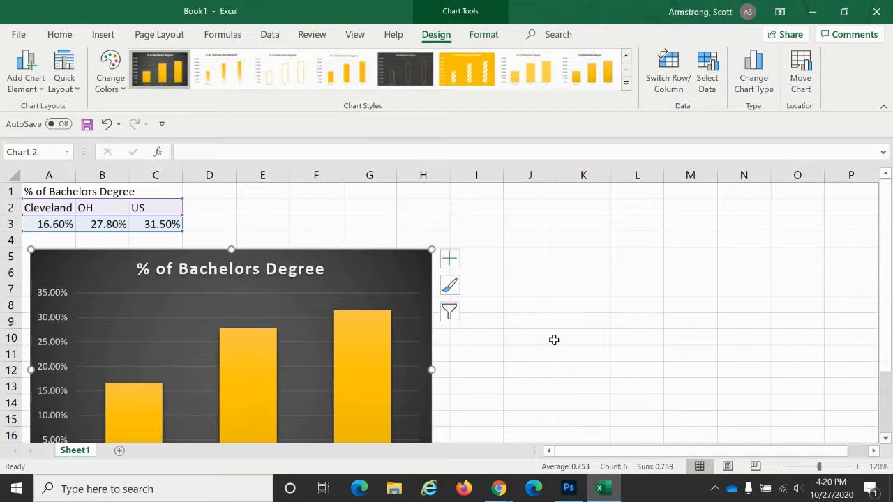
pyautogui.hotkey('ctrl', 'z')
pyautogui.hotkey('ctrl', 'z')
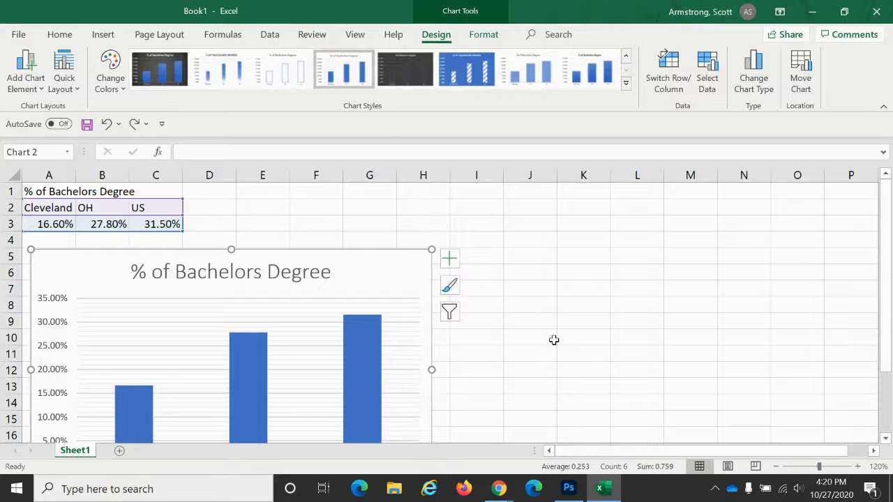
pyautogui.hotkey('ctrl', 'z')
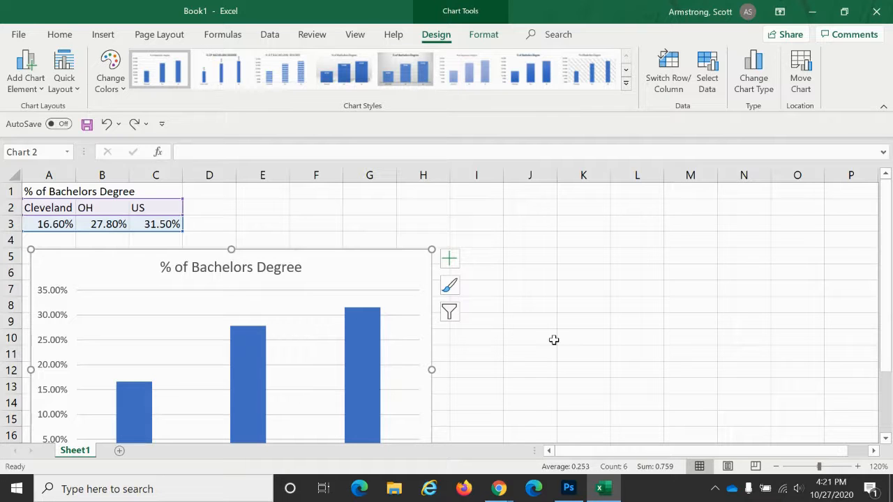
# - Enter the heading "Median Household Income" in cell E1
pyautogui.click(858, 466)
pyautogui.click(861, 470)
pyautogui.click(860, 471)
pyautogui.click(860, 470)
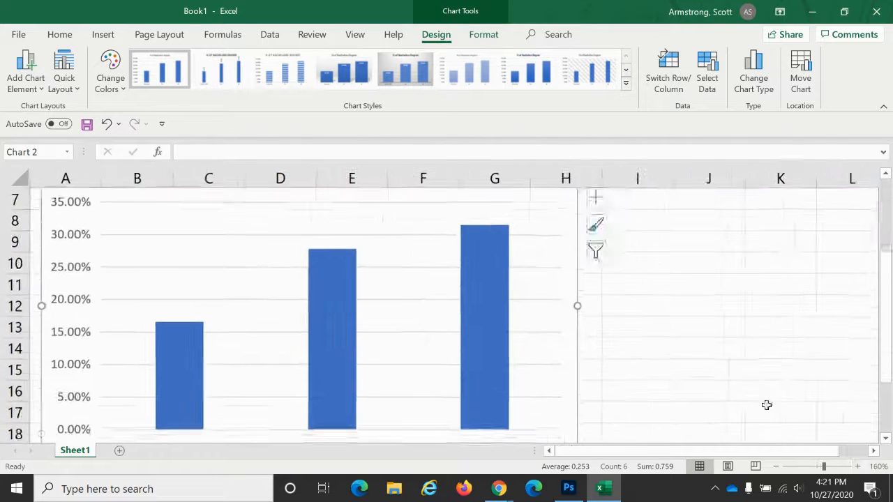
pyautogui.scroll(2, 744, 389)
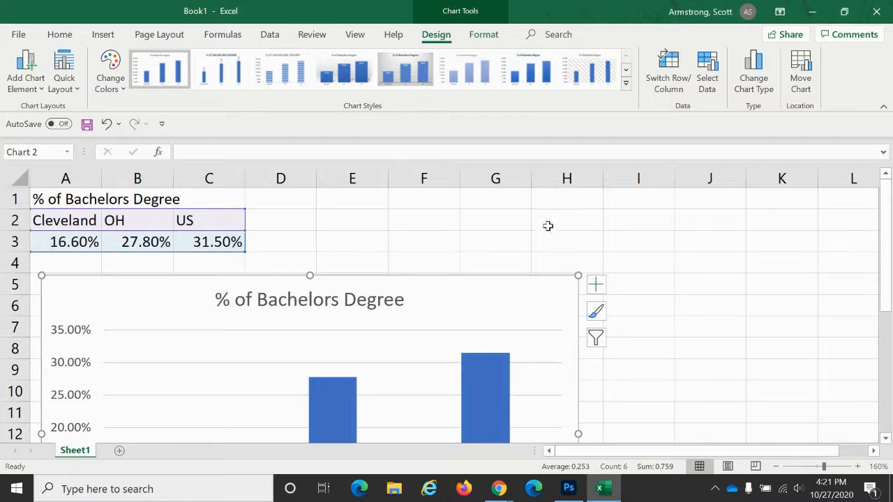
pyautogui.click(363, 198)
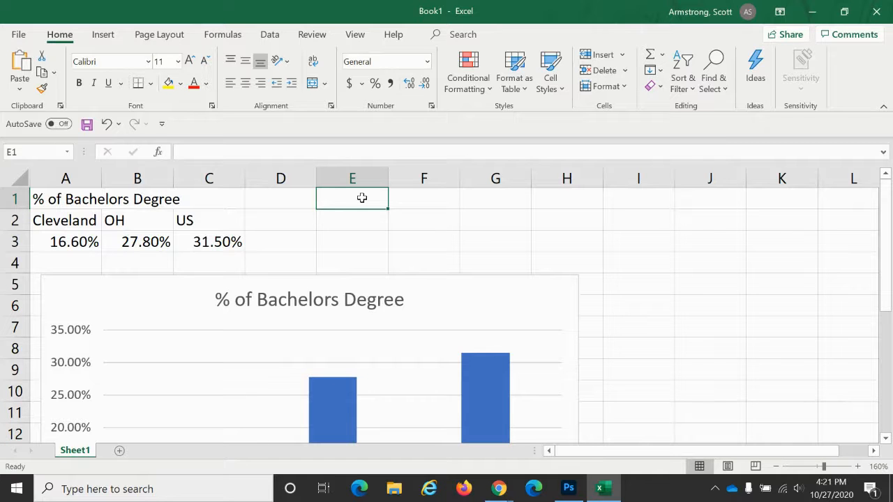
pyautogui.write('Me')
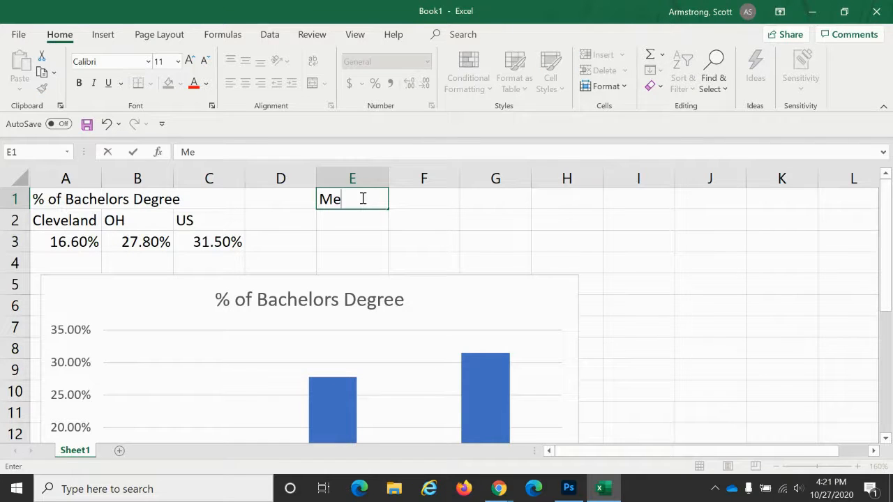
pyautogui.write('dian House')
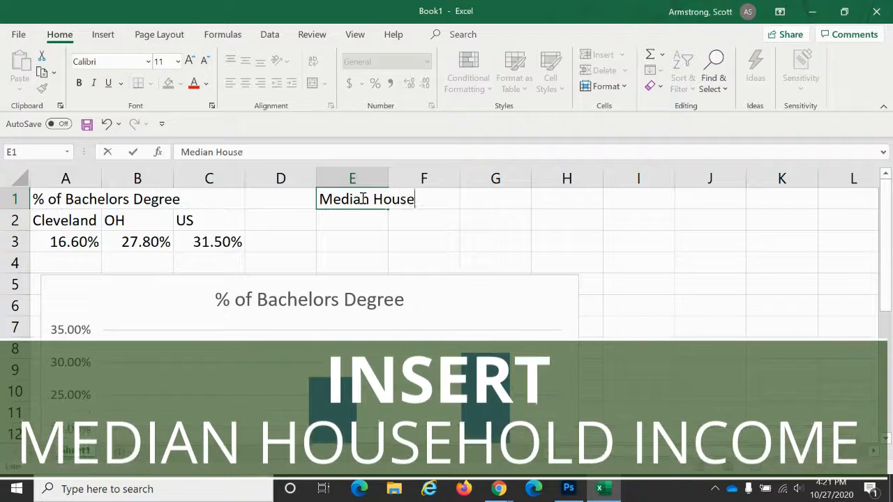
pyautogui.write('hold Income')
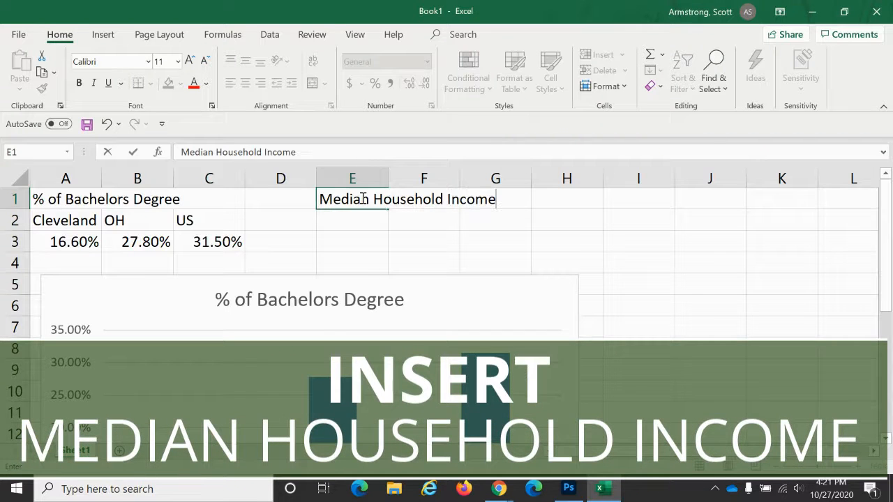
pyautogui.press('Return')
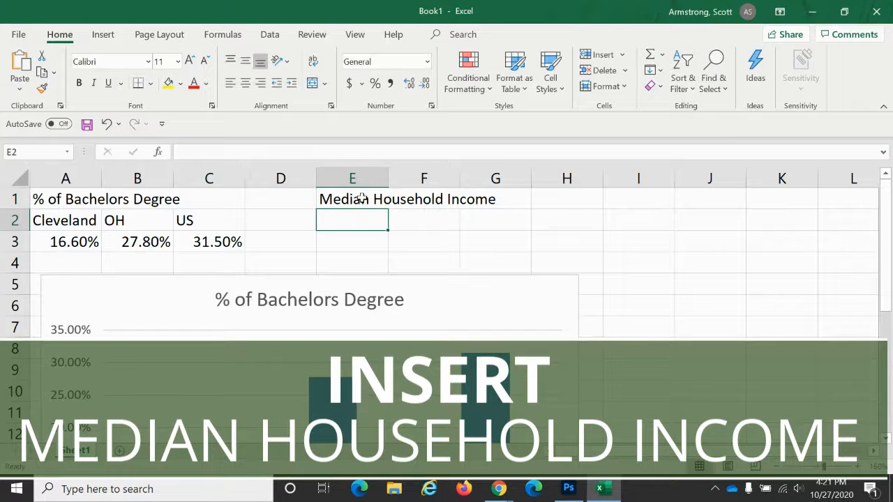
# - Enter the labels Cleveland, OH and US in cells E2 through G2
pyautogui.write('Cle')
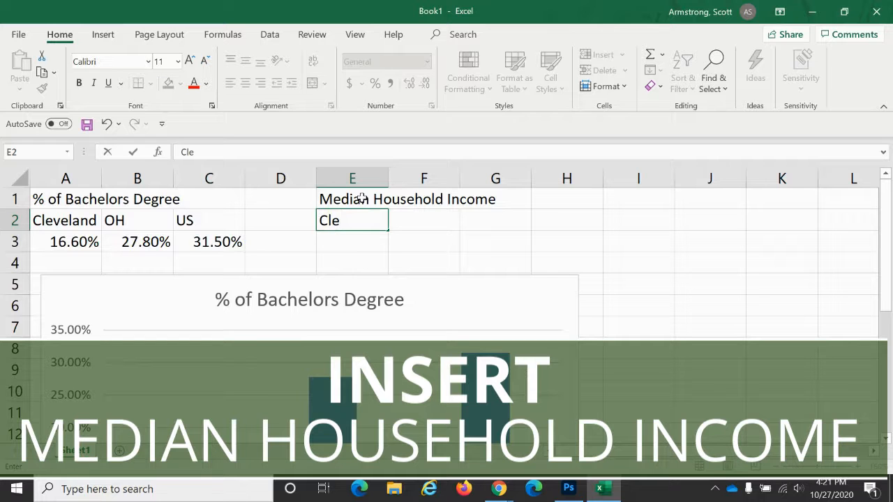
pyautogui.write('veland')
pyautogui.press('Tab')
pyautogui.write('OH')
pyautogui.press('Tab')
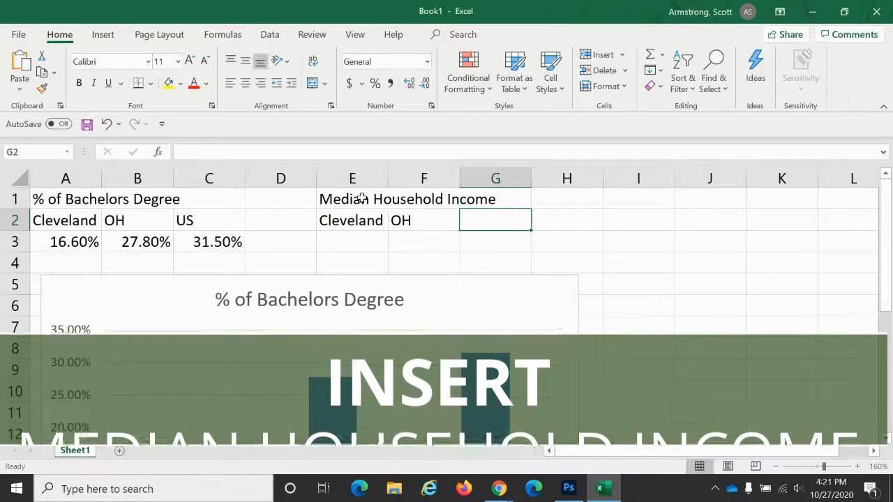
pyautogui.write('US')
pyautogui.press('Return')
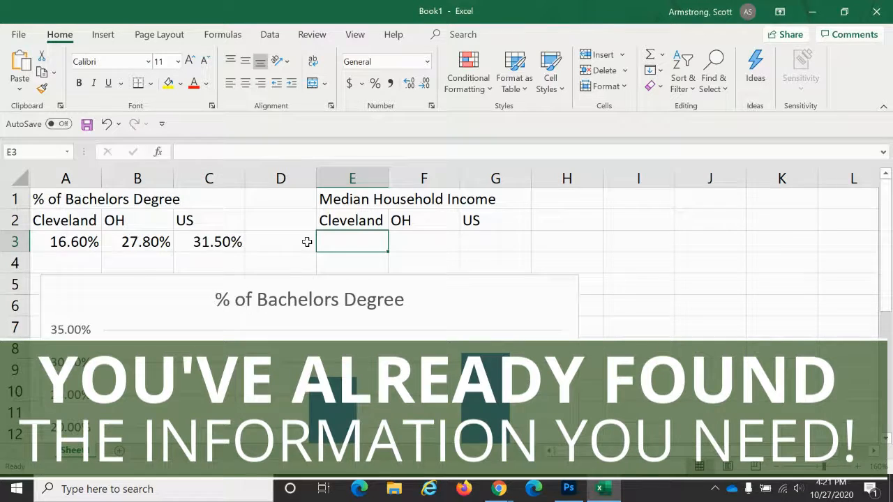
# - Look up Cleveland's median household income on the QuickFacts page and enter $29,008 in cell E3
pyautogui.hotkey('alt', 'Tab')
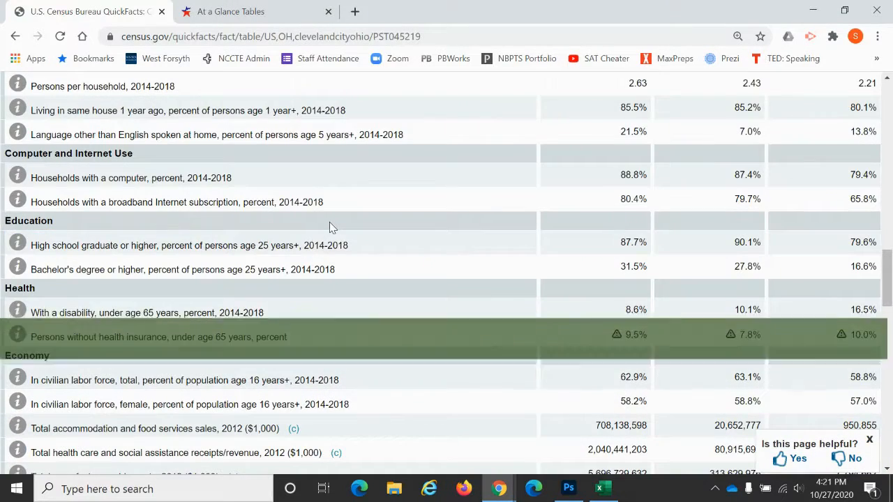
pyautogui.scroll(-4, 331, 227)
pyautogui.scroll(-2, 331, 226)
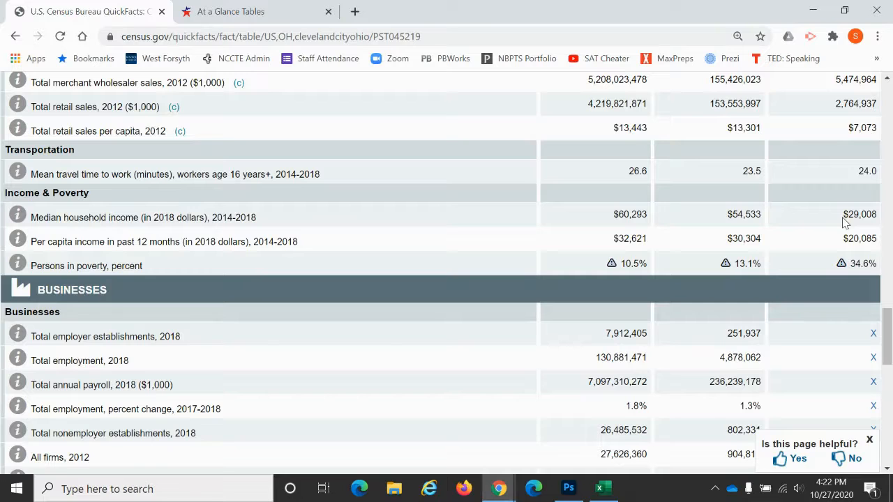
pyautogui.hotkey('alt', 'Tab')
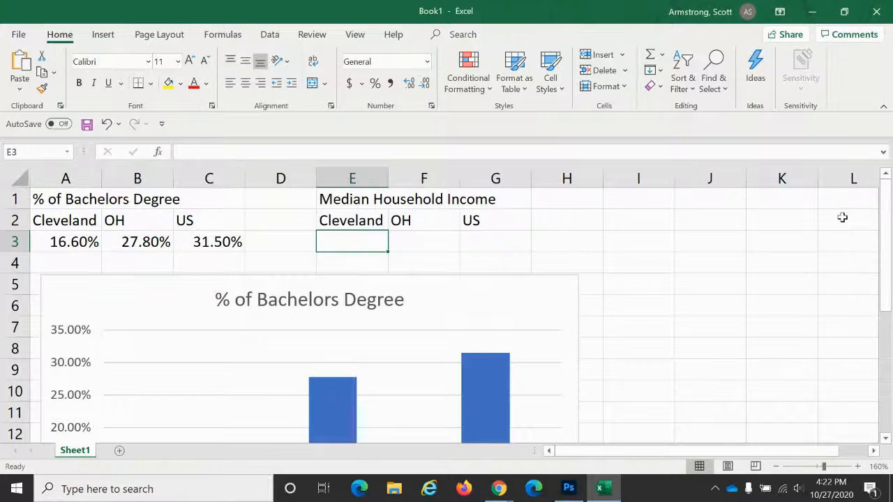
pyautogui.write('$29008')
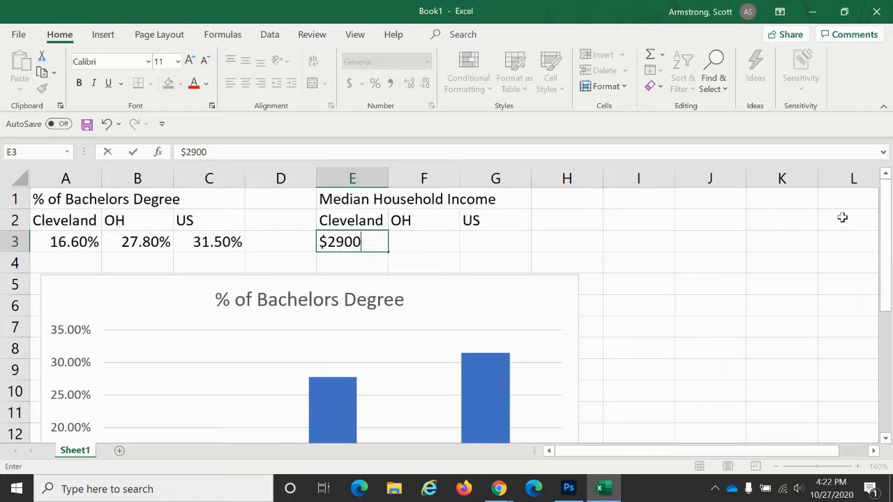
pyautogui.press('Return')
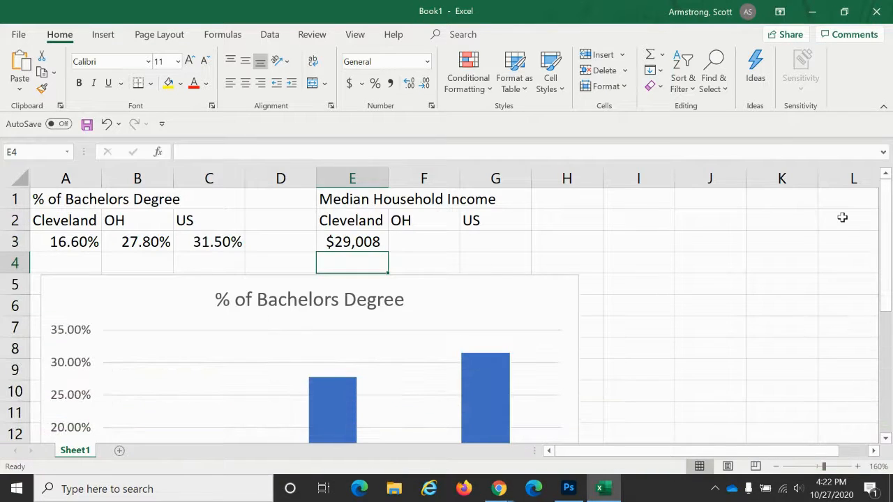
# - Check Ohio's median household income on the QuickFacts page and enter $54,553 in cell F3
pyautogui.hotkey('alt', 'Tab')
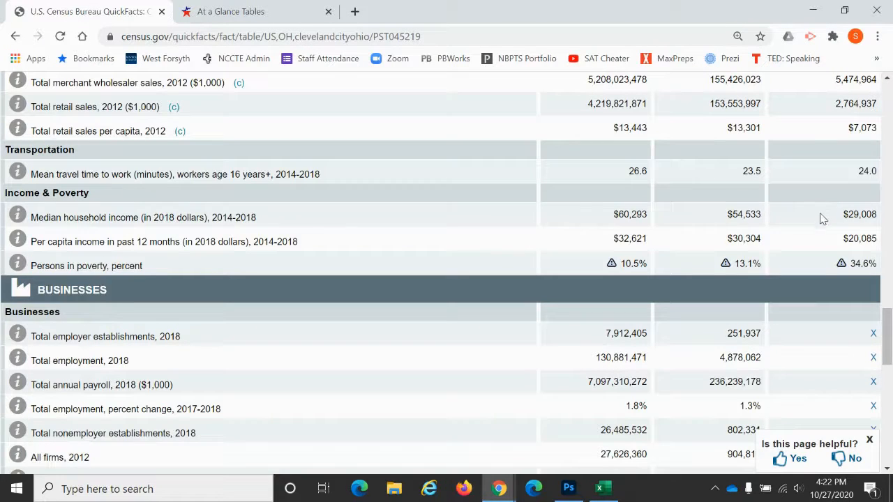
pyautogui.click(771, 234)
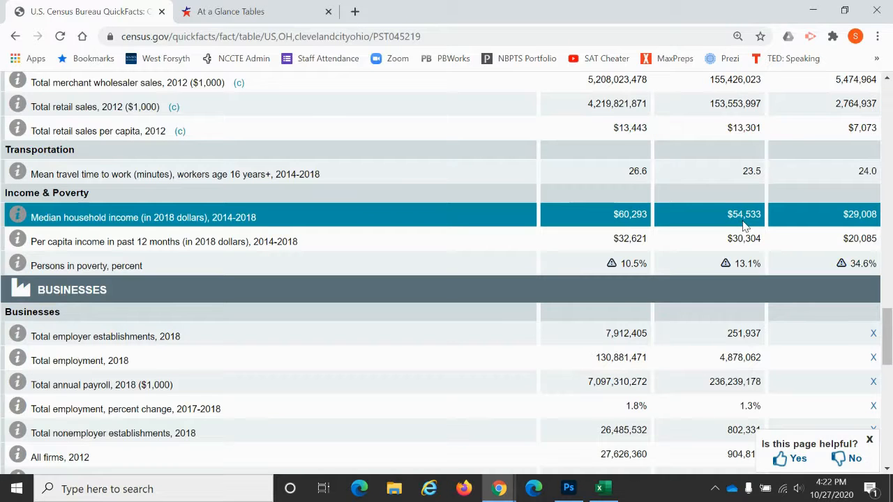
pyautogui.hotkey('alt', 'Tab')
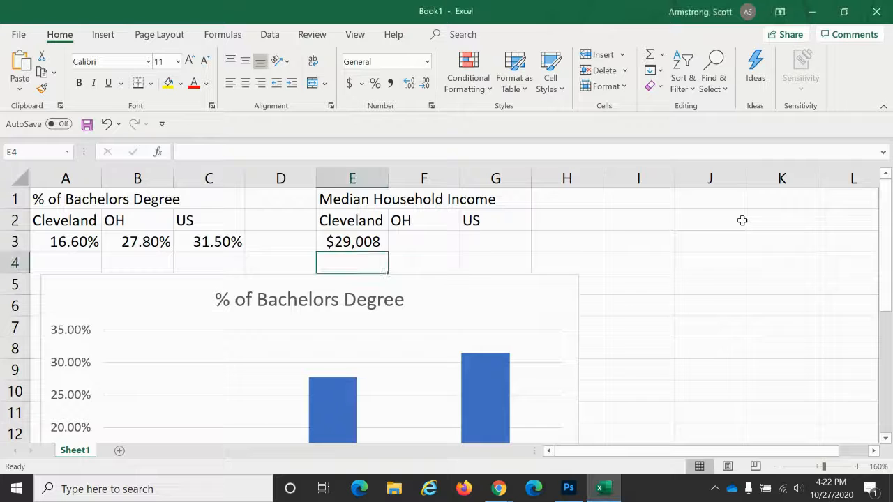
pyautogui.press('Up')
pyautogui.press('Right')
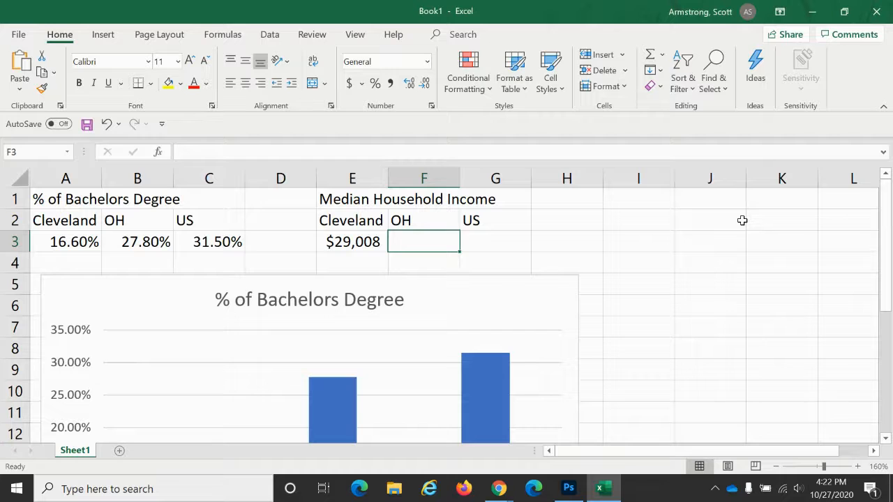
pyautogui.write('$54,553')
pyautogui.press('Tab')
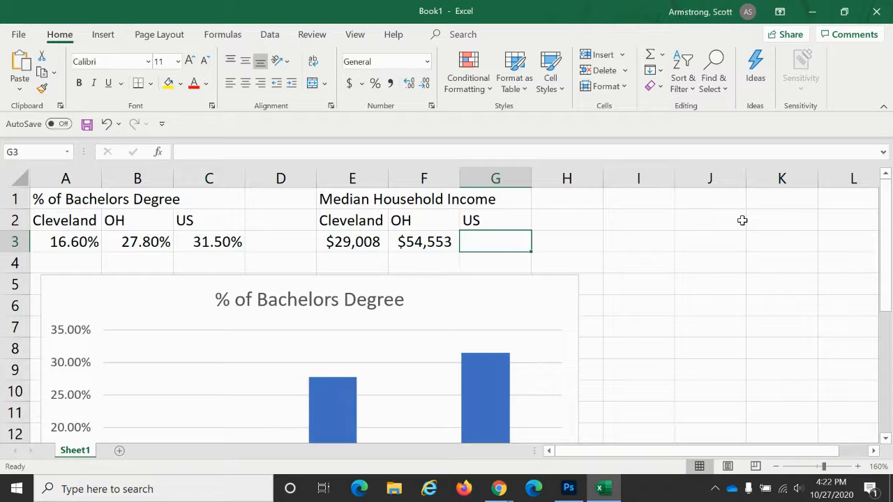
# - Check the US median household income on the QuickFacts page and enter $60,293 in cell G3
pyautogui.hotkey('alt', 'Tab')
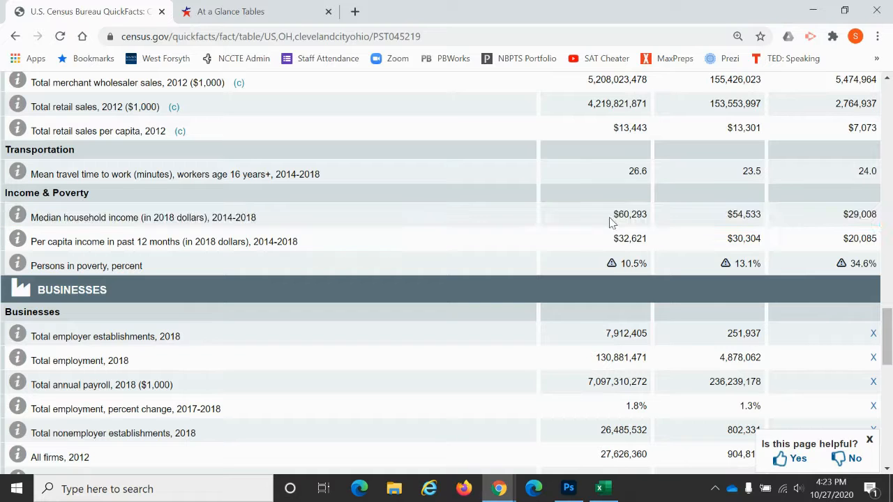
pyautogui.hotkey('alt', 'Tab')
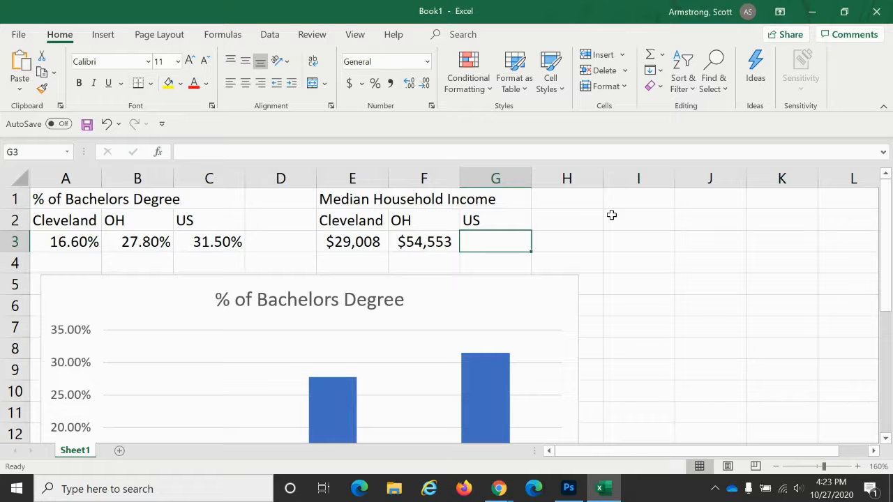
pyautogui.write('$60,2')
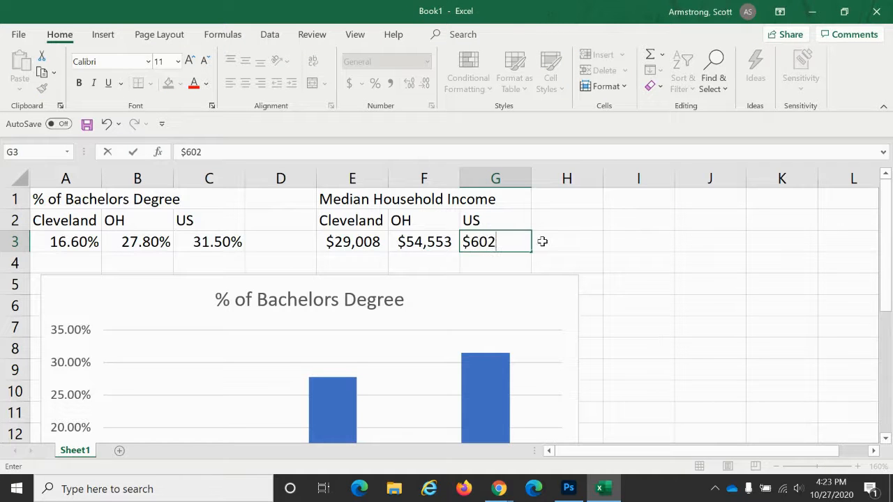
pyautogui.write('93')
pyautogui.press('Return')
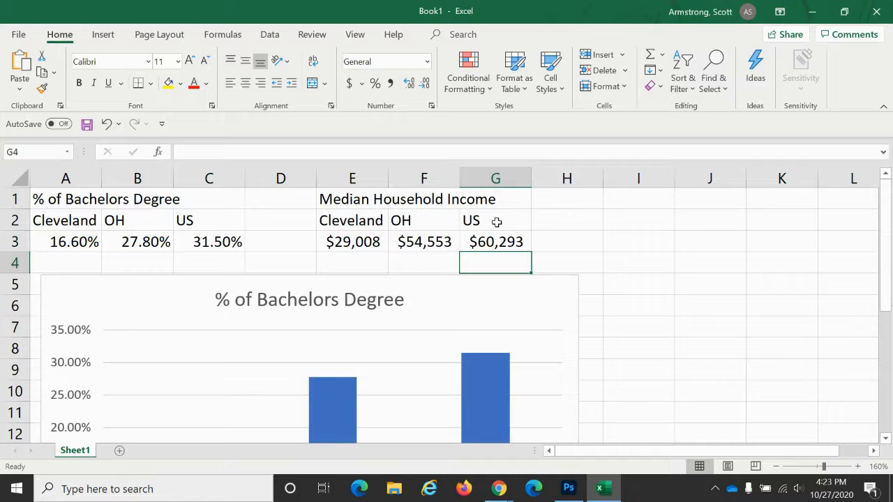
# - Insert a 2-D clustered column chart from the Median Household Income labels and values in E2:G3
pyautogui.click(347, 220)
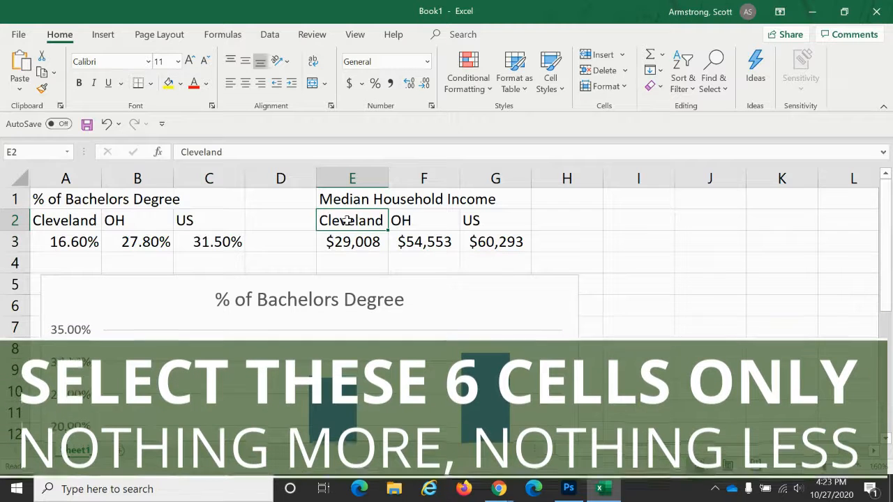
pyautogui.moveTo(347, 221); pyautogui.dragTo(474, 242)
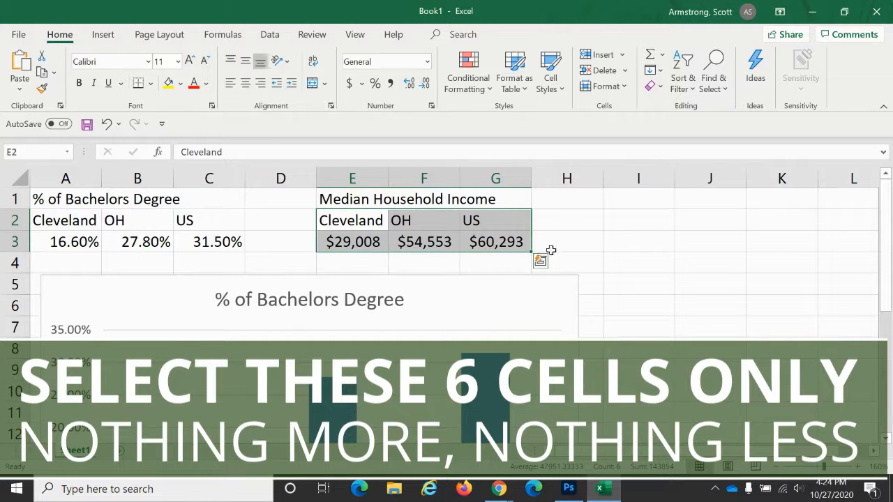
pyautogui.click(600, 257)
pyautogui.moveTo(355, 221); pyautogui.dragTo(475, 238)
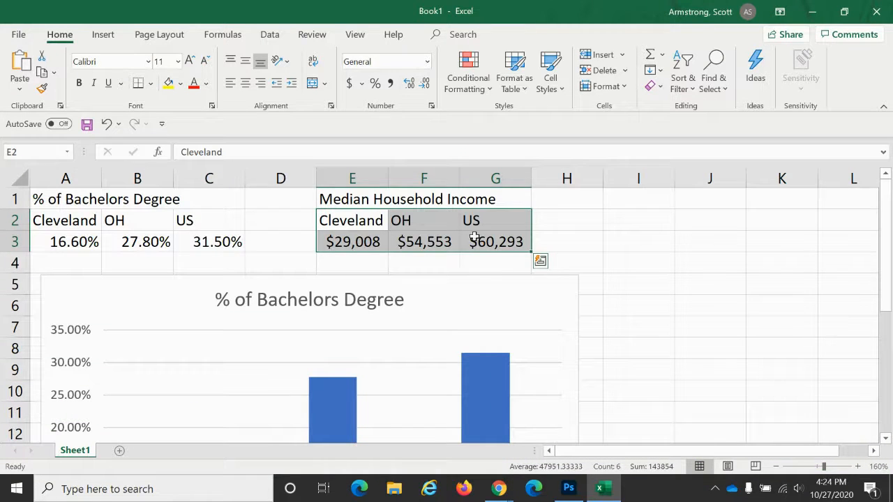
pyautogui.click(105, 36)
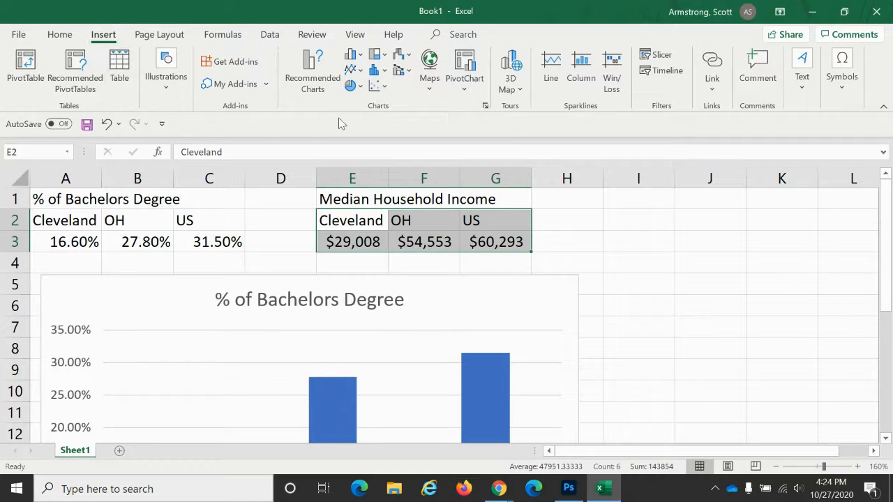
pyautogui.click(354, 60)
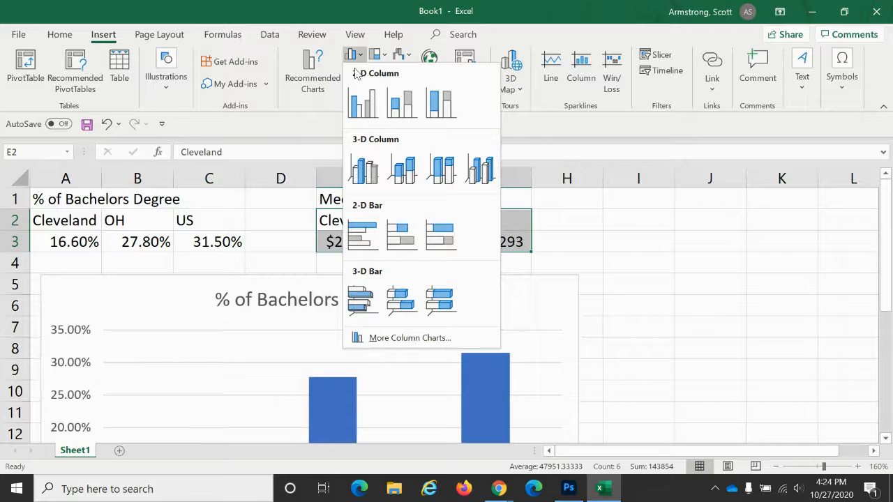
pyautogui.click(363, 103)
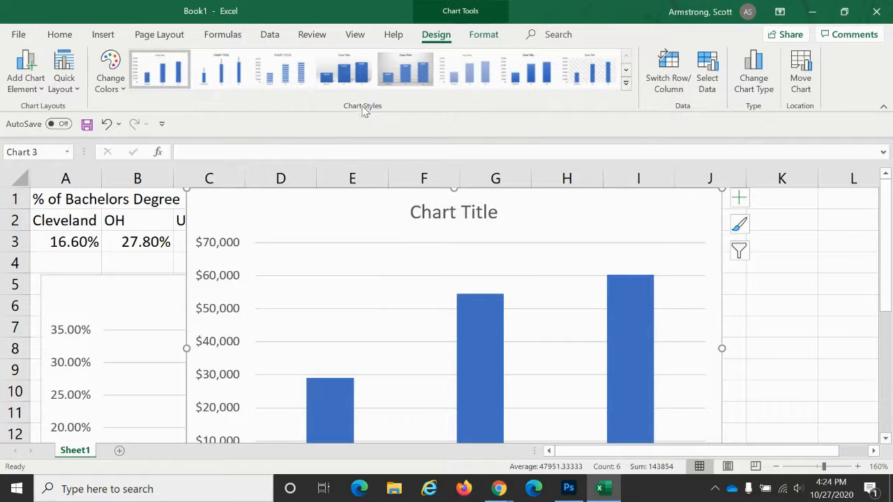
# - Move the new column chart beside the % of Bachelors Degree chart
pyautogui.click(775, 467)
pyautogui.click(775, 466)
pyautogui.click(775, 466)
pyautogui.moveTo(451, 205); pyautogui.dragTo(670, 277)
# - Retitle the new chart "Median Household Income"
pyautogui.click(594, 277)
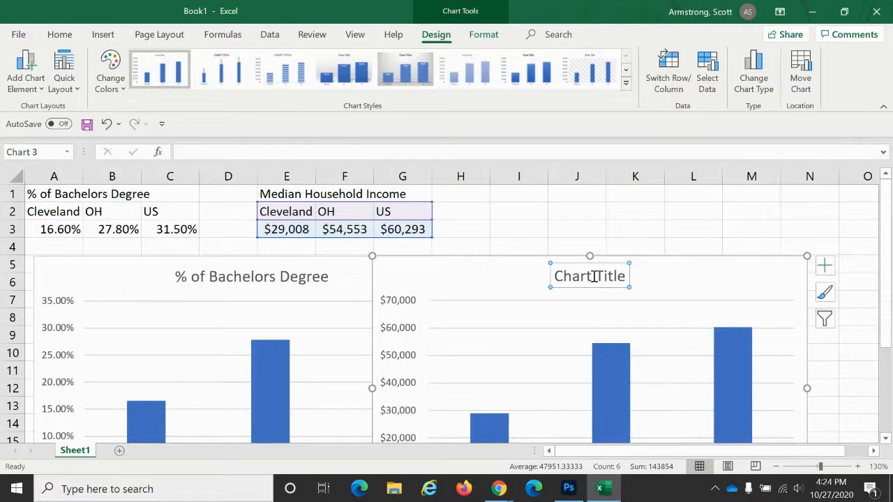
pyautogui.click(593, 276)
pyautogui.tripleClick(594, 276)
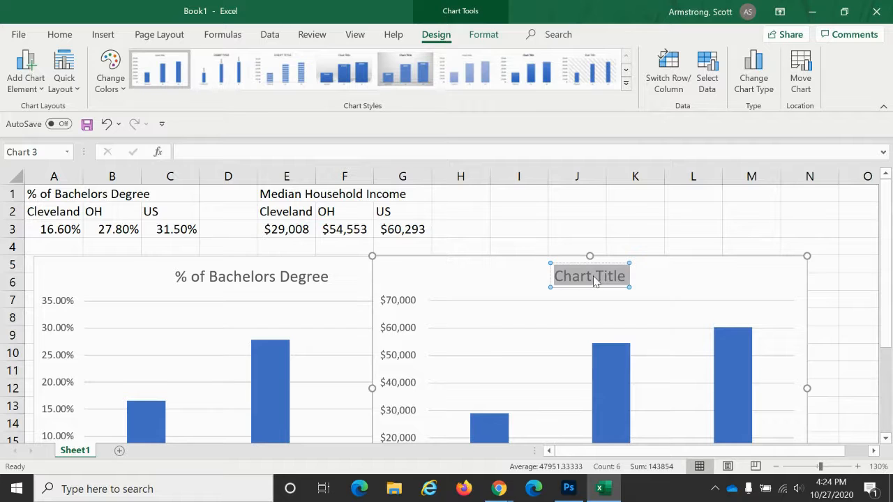
pyautogui.write('Media')
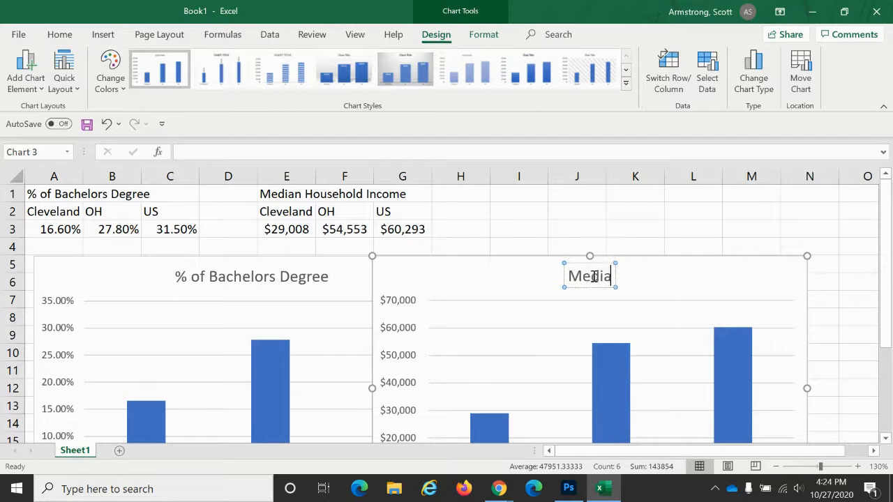
pyautogui.write('n Household')
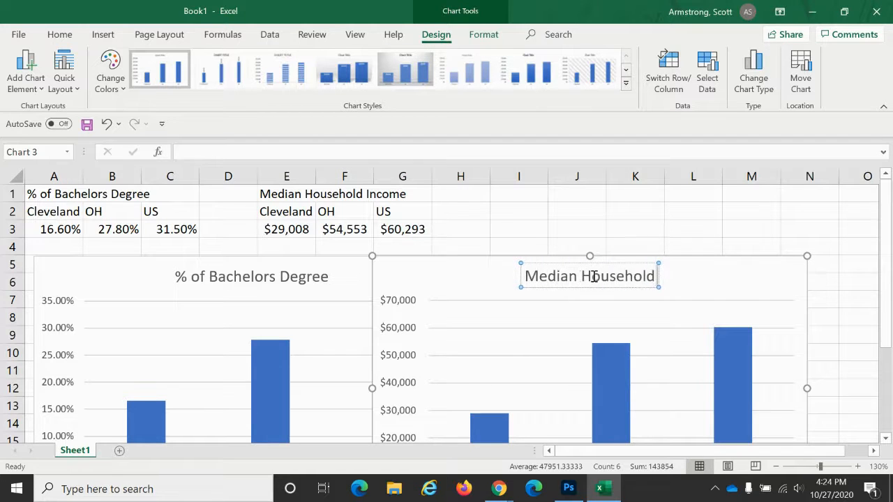
pyautogui.write(' Income')
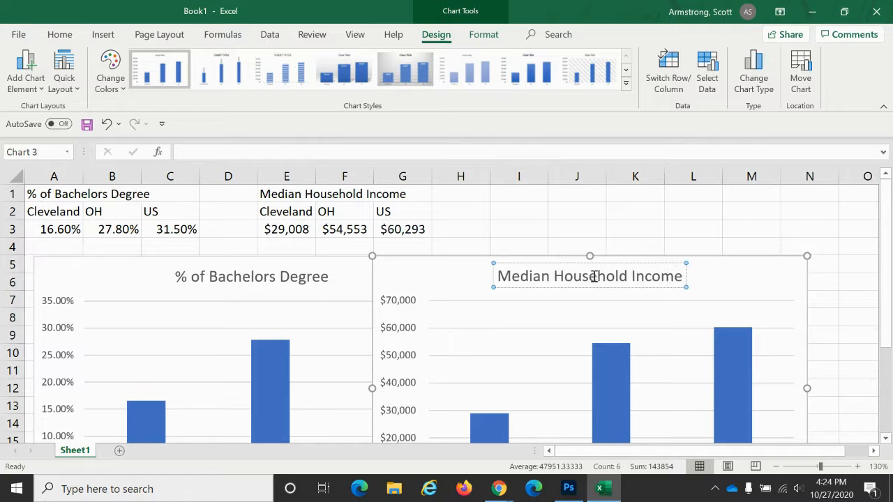
pyautogui.click(566, 246)
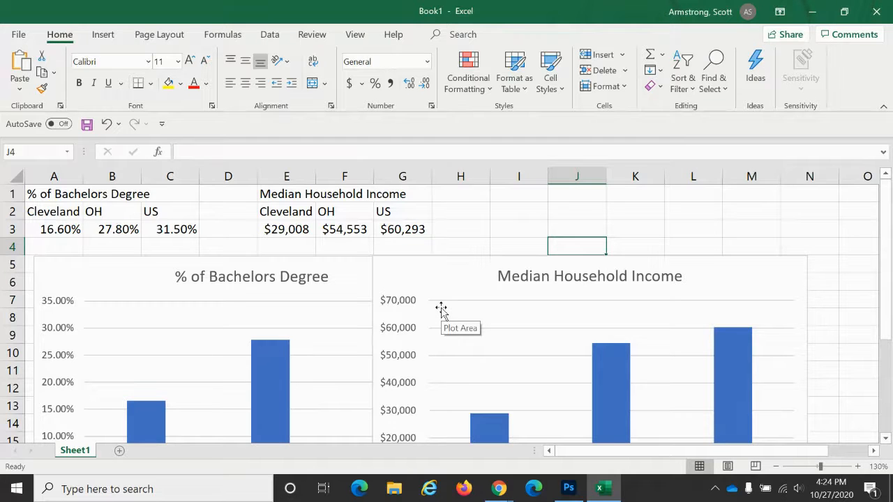
# - Enter the heading "Unemployment Rate" in cell J1
pyautogui.click(858, 467)
pyautogui.click(858, 467)
pyautogui.click(858, 467)
pyautogui.click(858, 467)
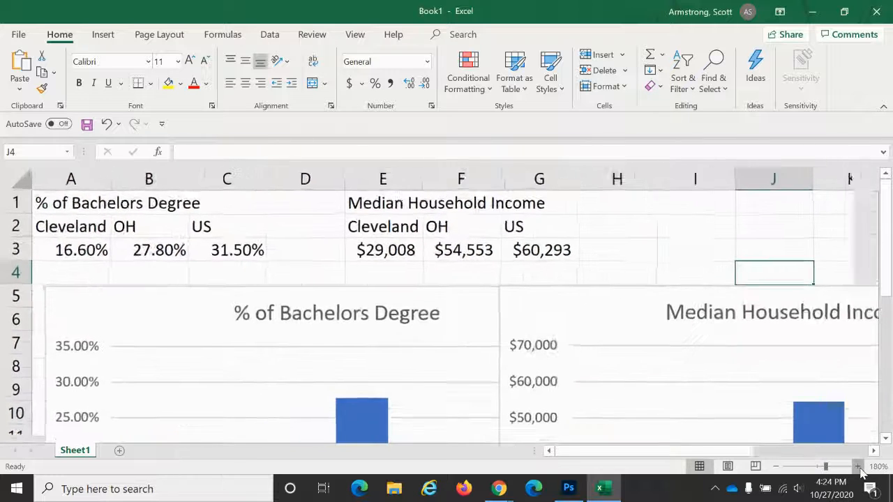
pyautogui.click(858, 467)
pyautogui.click(859, 467)
pyautogui.moveTo(638, 450); pyautogui.dragTo(694, 450)
pyautogui.click(509, 207)
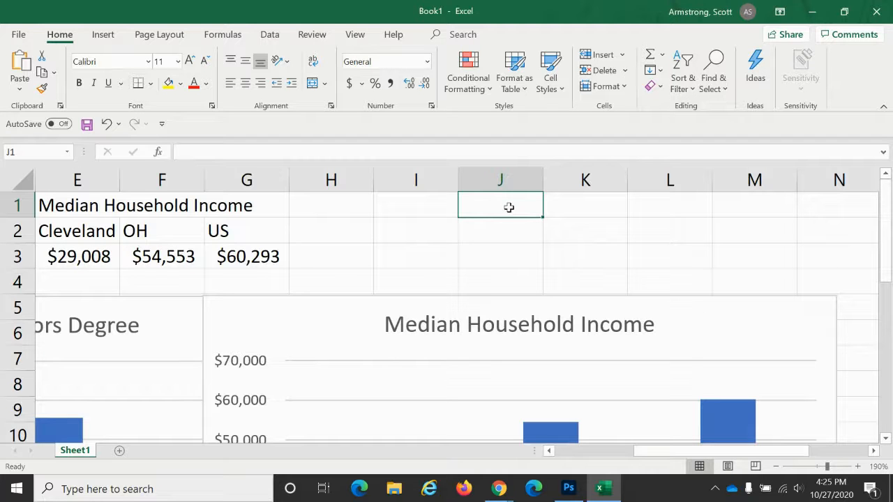
pyautogui.write('Un')
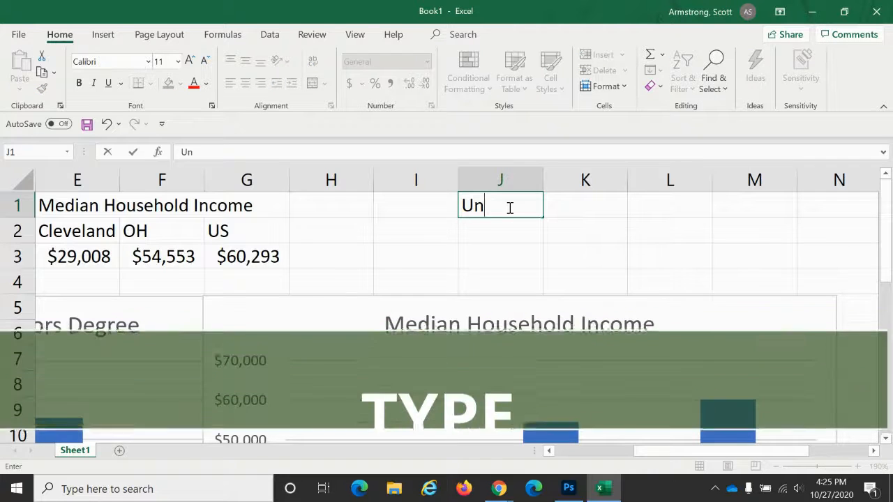
pyautogui.write('employment Rate')
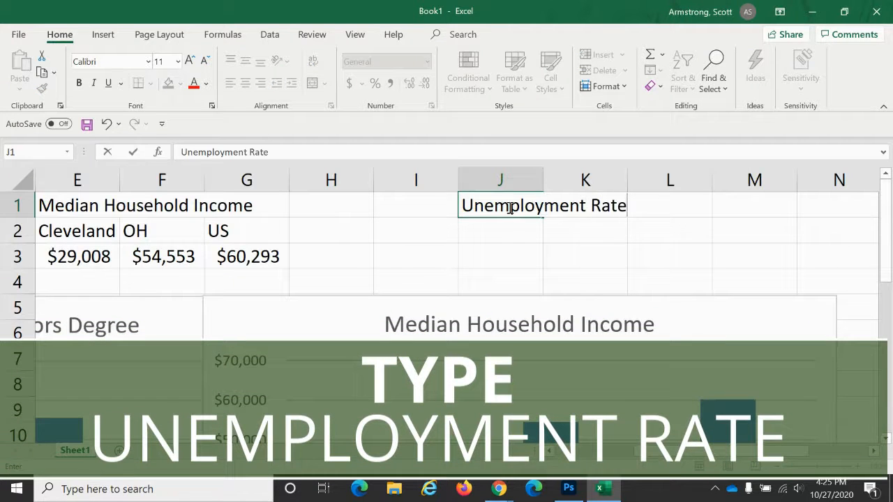
pyautogui.press('Return')
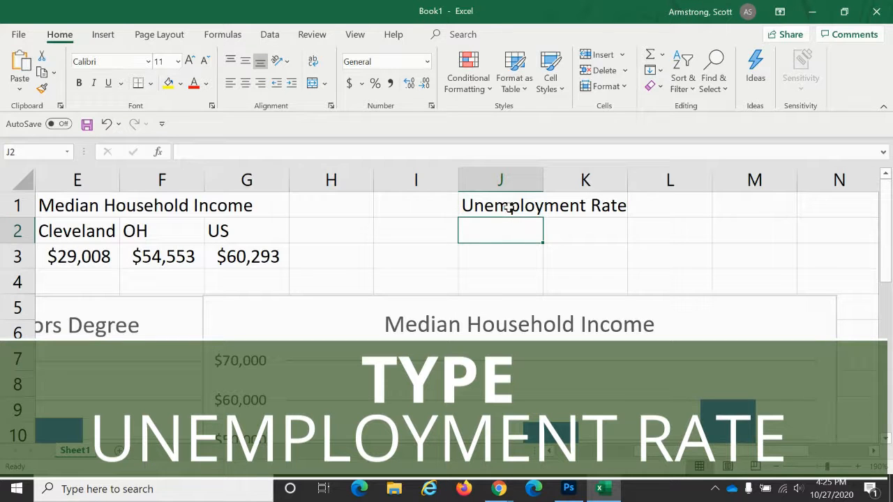
# - Enter the labels Cleveland, OH and US in cells J2 through L2
pyautogui.write('Cl')
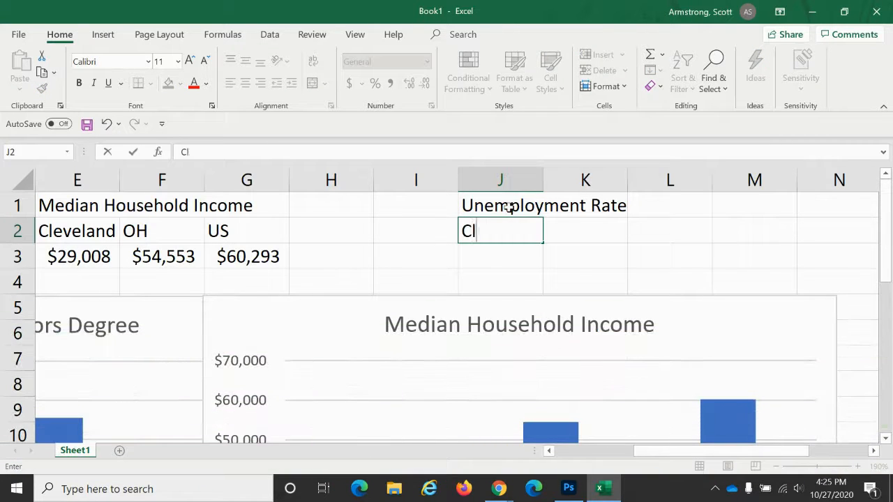
pyautogui.write('eveland')
pyautogui.press('Tab')
pyautogui.write('OH')
pyautogui.press('Tab')
pyautogui.write('US')
pyautogui.press('Return')
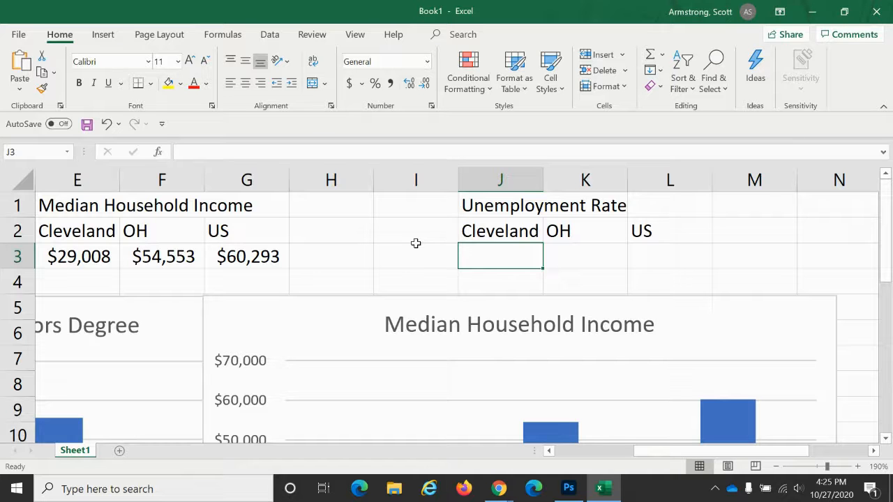
# - Open the U.S. Economy page of the BLS Economy at a Glance site and examine the monthly unemployment rate
pyautogui.hotkey('alt', 'Tab')
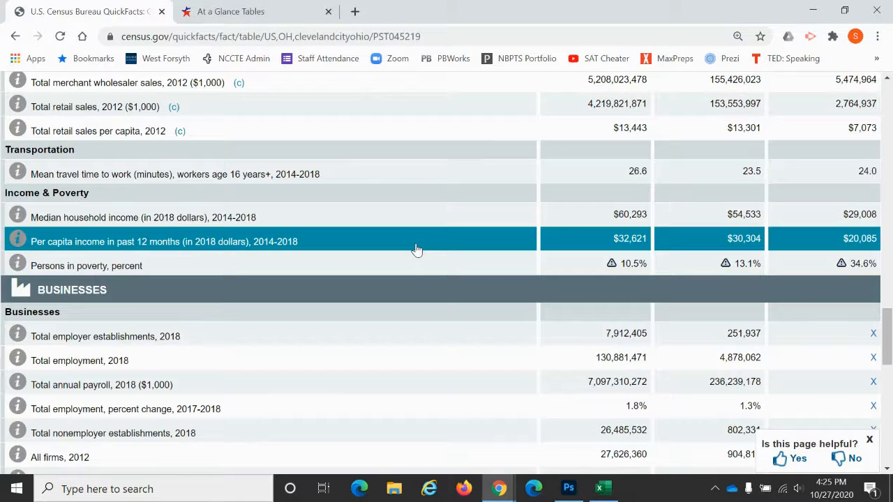
pyautogui.click(279, 16)
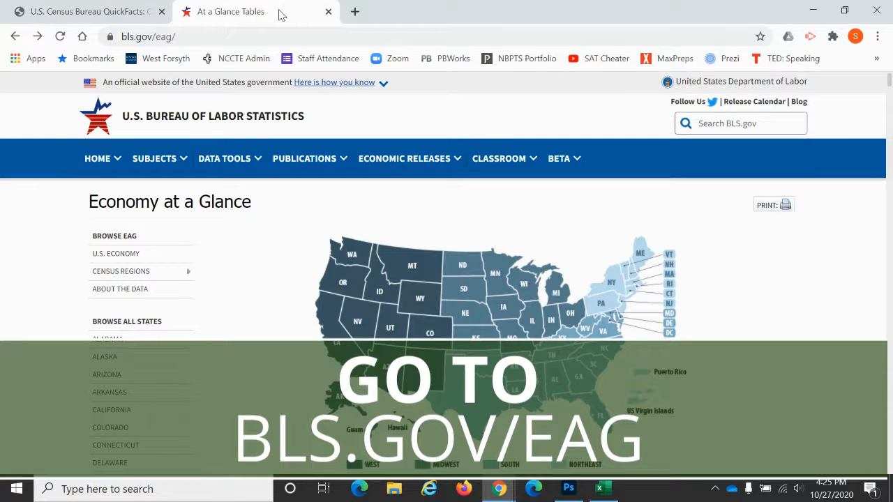
pyautogui.hotkey('ctrl', '+')
pyautogui.hotkey('ctrl', '+')
pyautogui.hotkey('ctrl', '+')
pyautogui.hotkey('ctrl', '+')
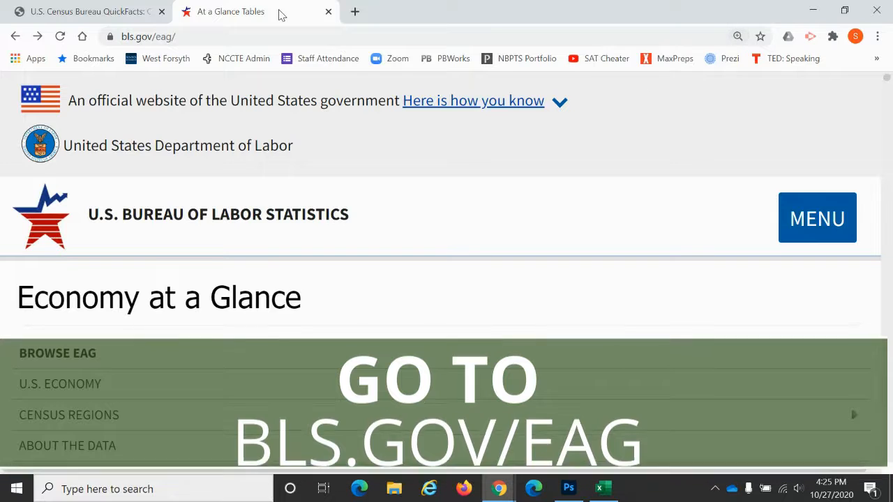
pyautogui.hotkey('ctrl', '-')
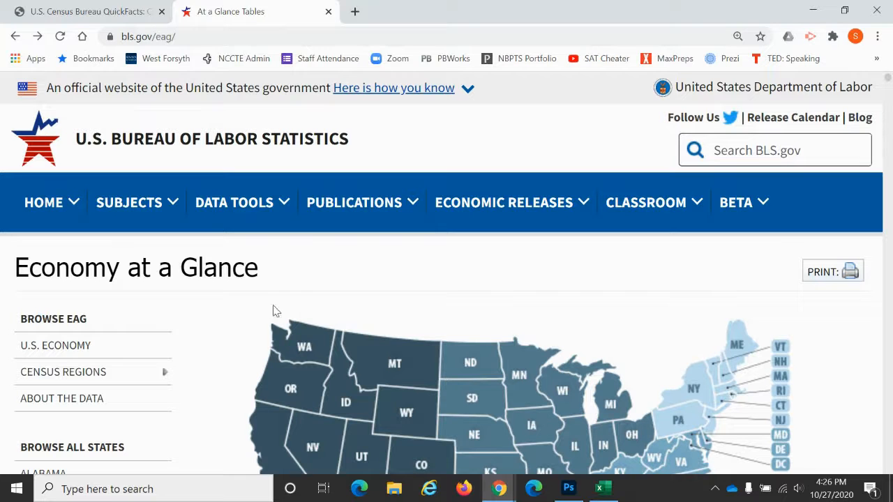
pyautogui.scroll(-1, 455, 300)
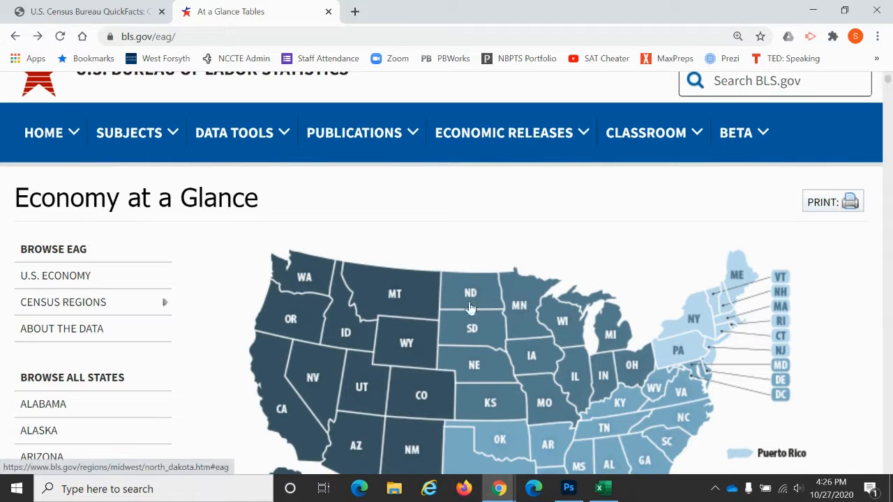
pyautogui.click(78, 269)
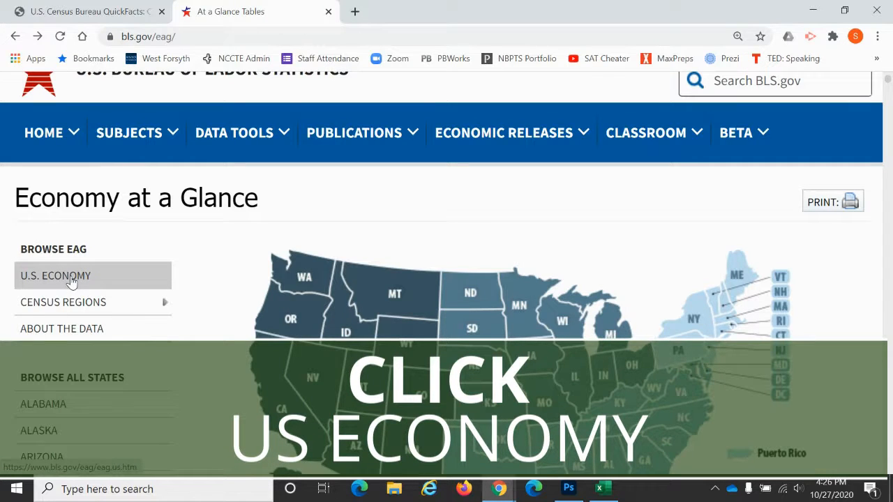
pyautogui.click(73, 277)
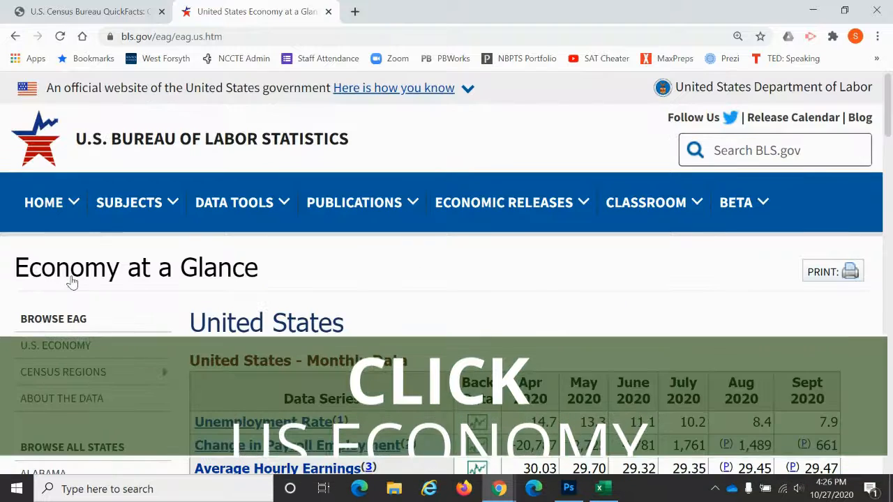
pyautogui.scroll(-1, 412, 272)
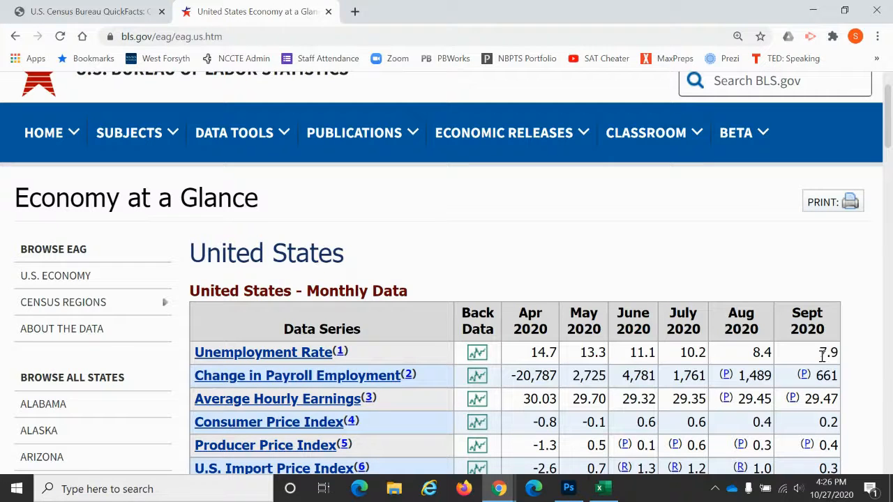
# - Enter the US unemployment rate of 7.9% in cell L3
pyautogui.hotkey('alt', 'Tab')
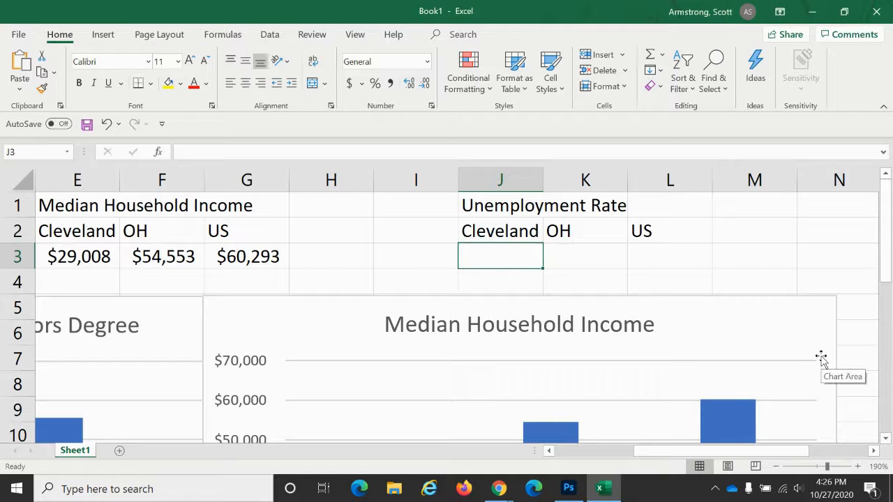
pyautogui.press('Right')
pyautogui.press('Right')
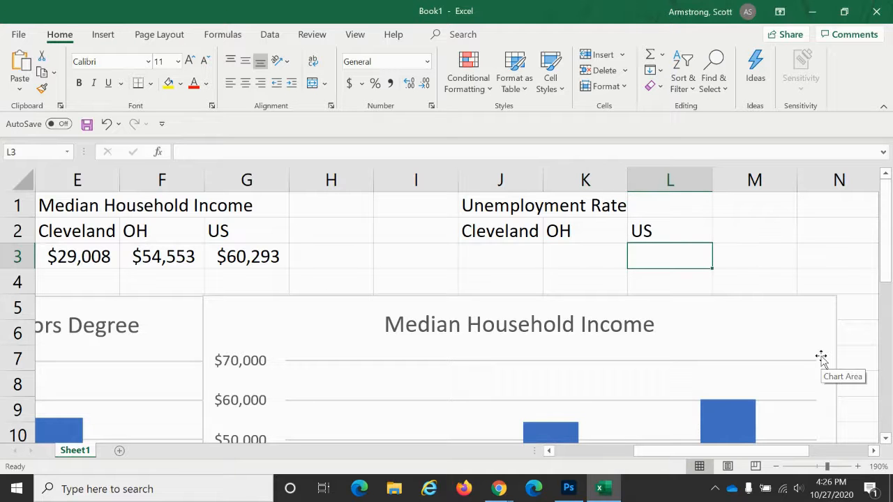
pyautogui.write('7.9%')
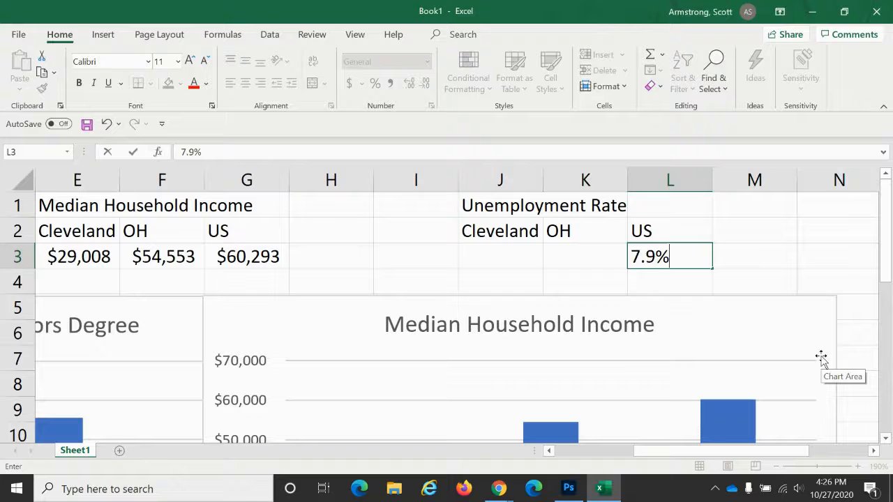
pyautogui.press('Left')
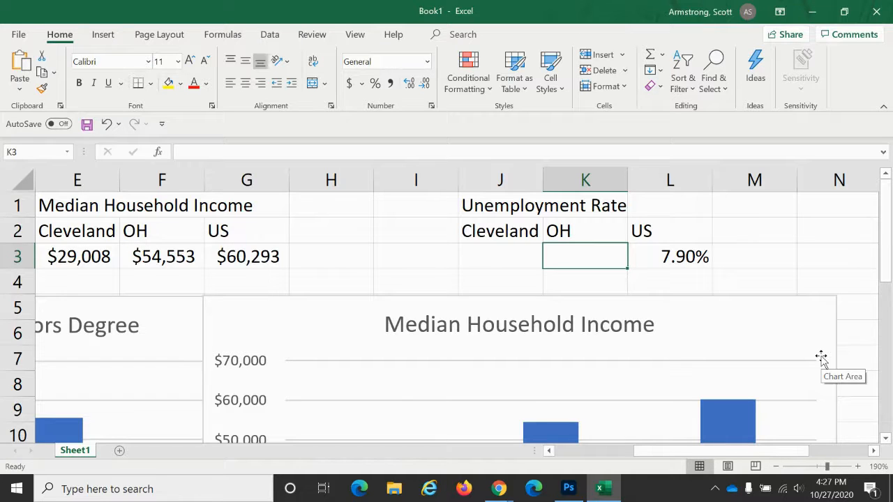
# - Open the Ohio page from the BLS state list and find the state's monthly unemployment rate
pyautogui.hotkey('alt', 'Tab')
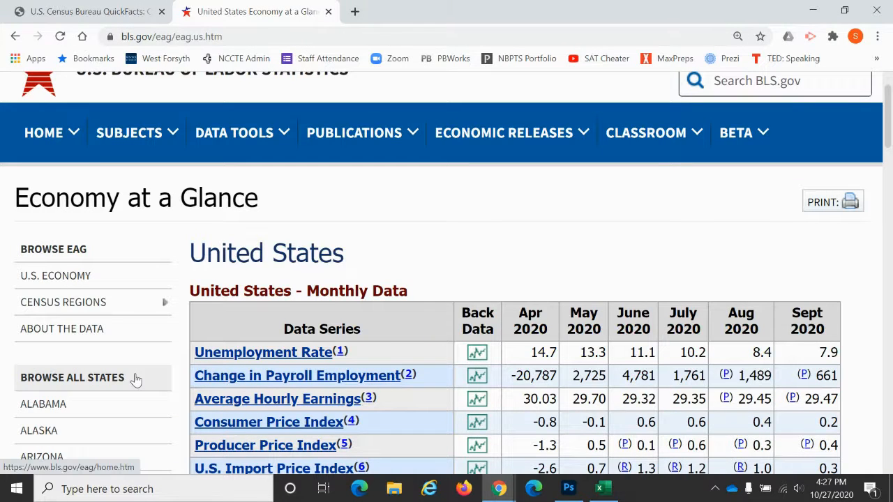
pyautogui.scroll(-6, 136, 379)
pyautogui.scroll(-5, 136, 379)
pyautogui.scroll(-3, 136, 379)
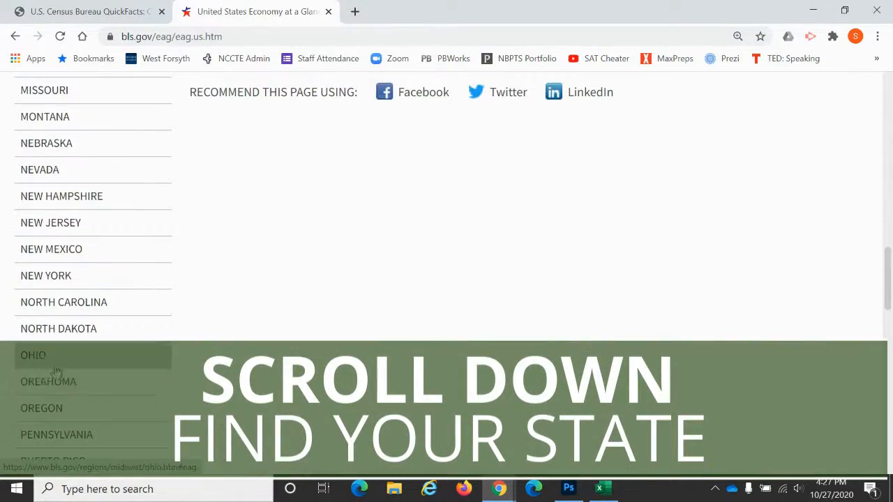
pyautogui.click(36, 360)
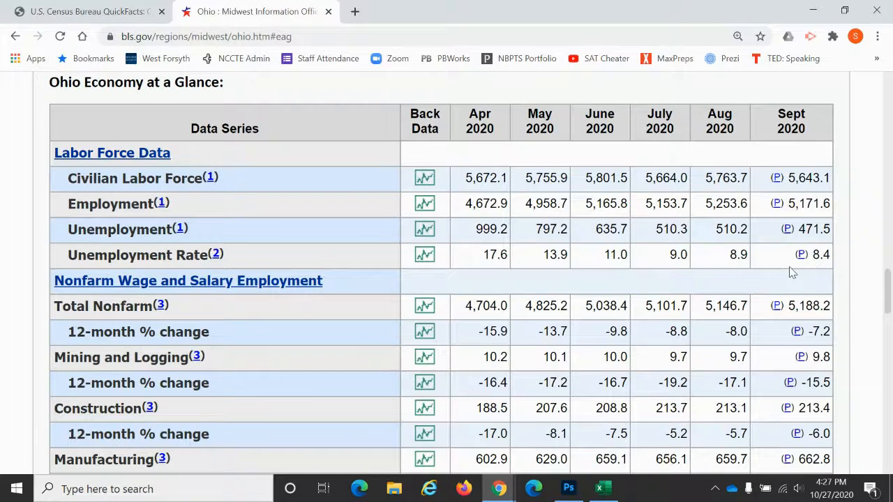
# - Enter Ohio's unemployment rate of 8.4% in cell K3
pyautogui.hotkey('alt', 'Tab')
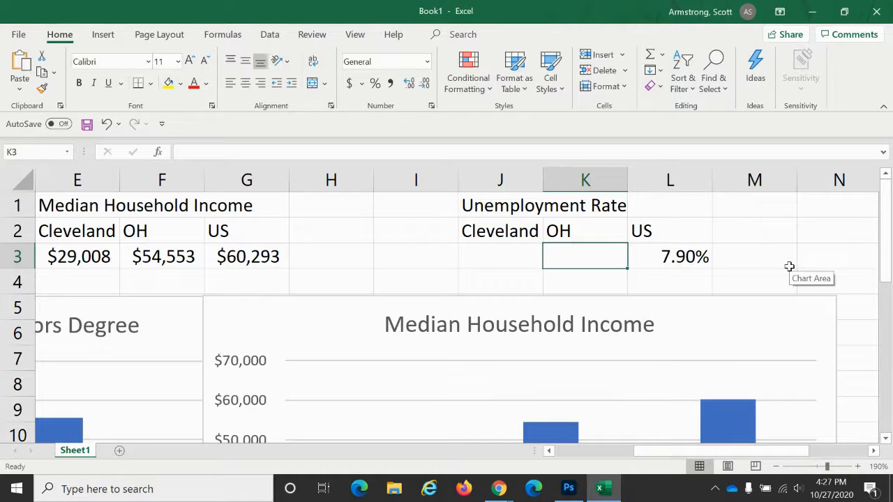
pyautogui.write('8.4%')
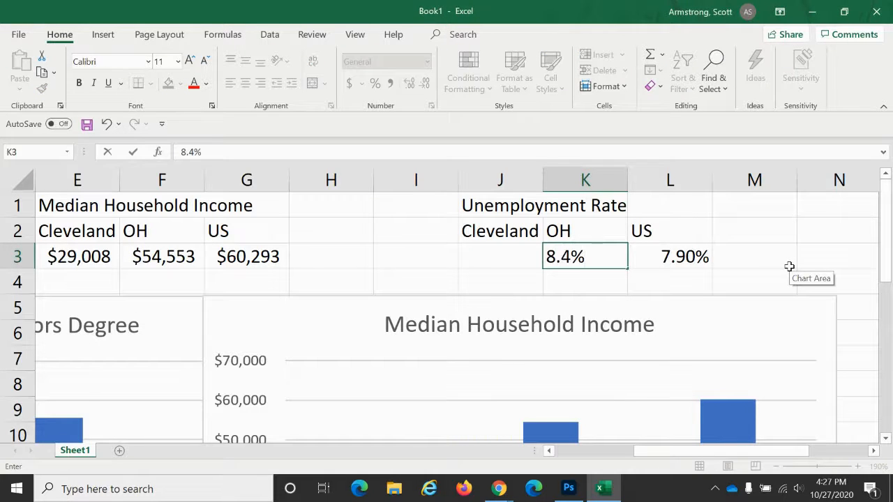
pyautogui.press('Left')
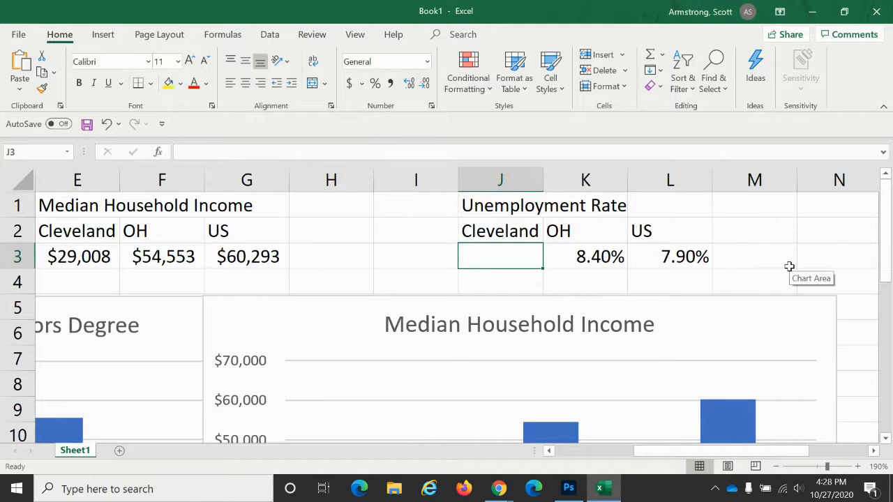
# - Open the Cleveland page from the Ohio map and locate its Economy at a Glance unemployment rate
pyautogui.hotkey('alt', 'Tab')
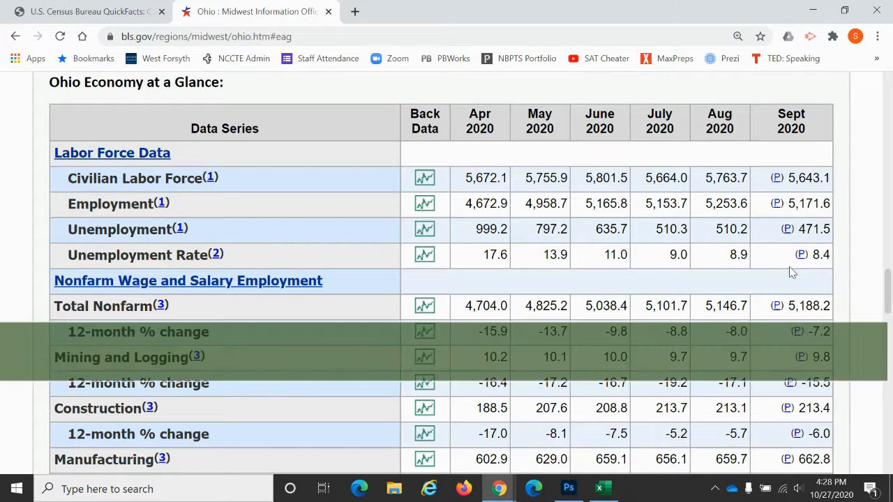
pyautogui.scroll(6, 793, 273)
pyautogui.scroll(8, 792, 272)
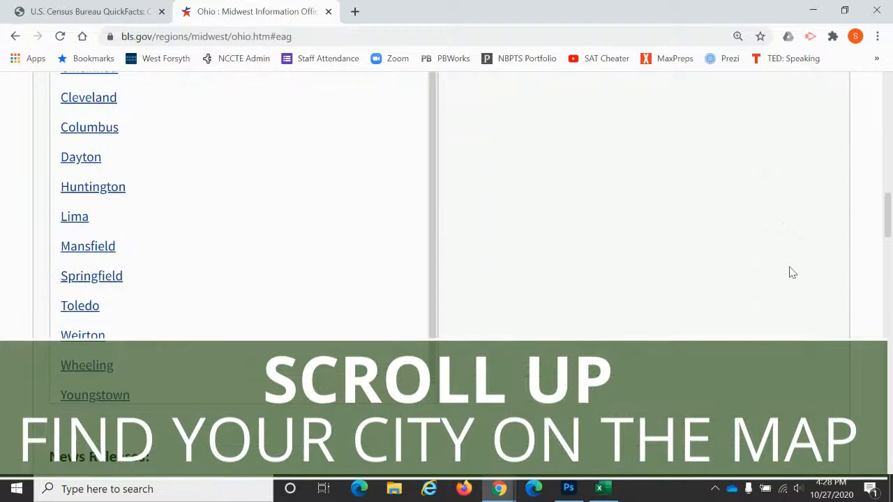
pyautogui.scroll(-1, 793, 272)
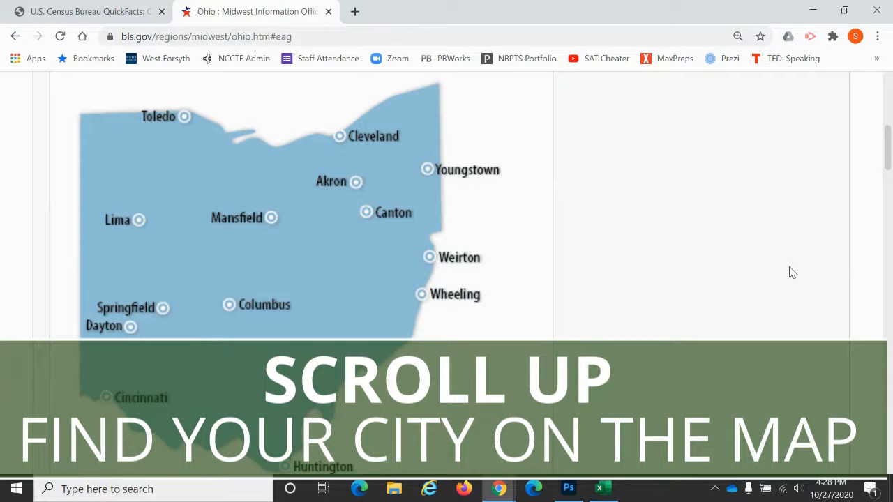
pyautogui.click(368, 141)
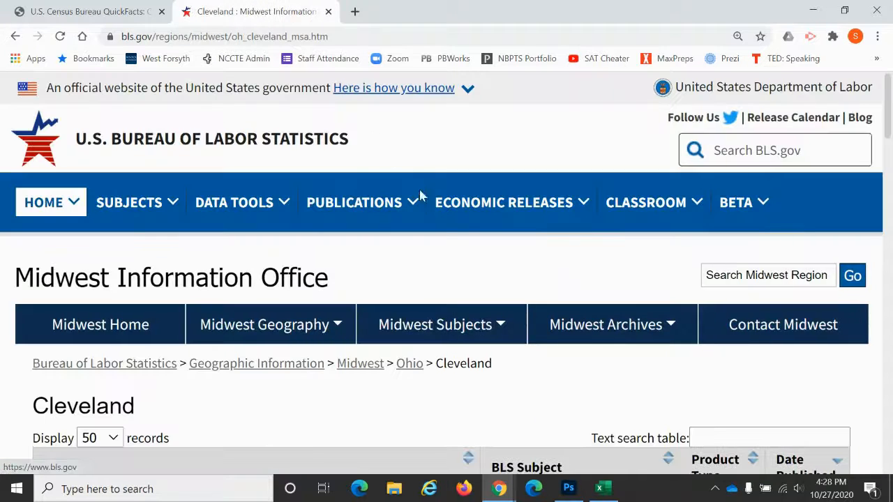
pyautogui.scroll(-2, 494, 275)
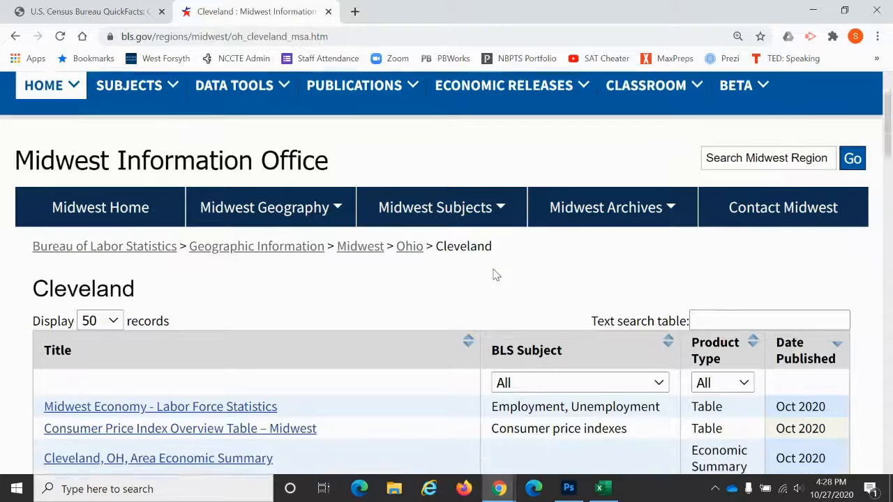
pyautogui.scroll(-5, 494, 273)
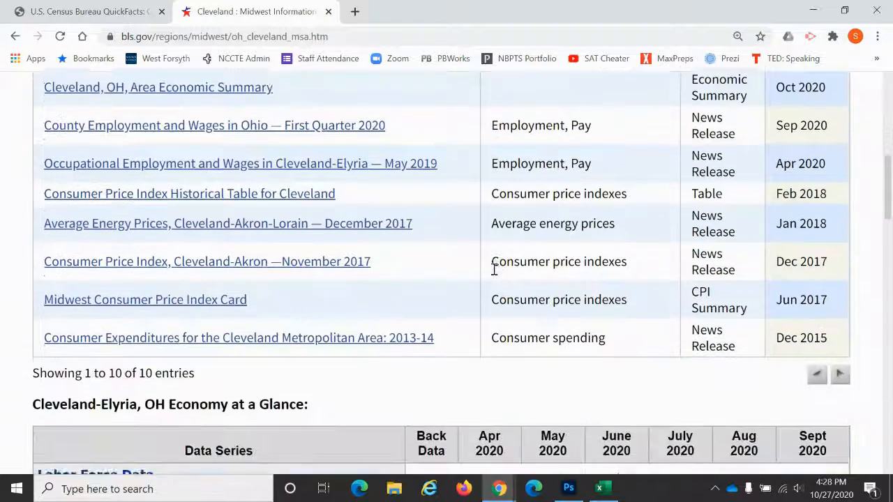
pyautogui.scroll(-3, 494, 272)
pyautogui.scroll(-2, 494, 274)
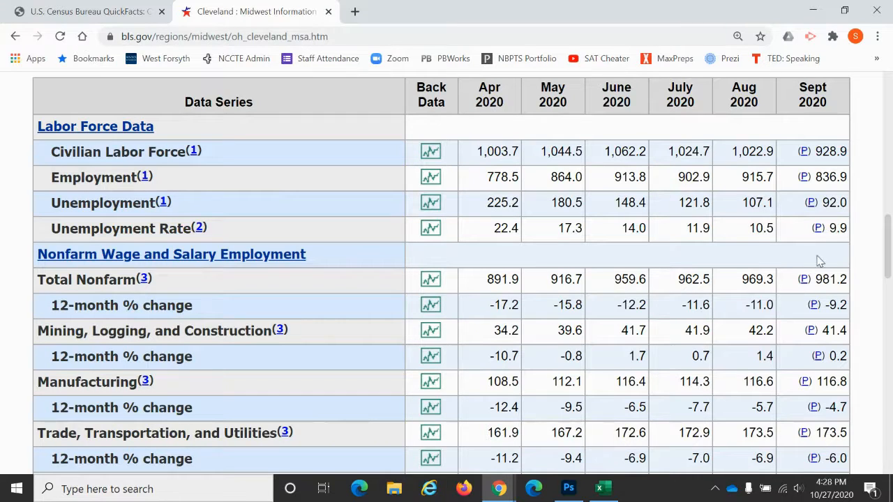
# - Enter Cleveland's unemployment rate of 9.9% in cell J3
pyautogui.hotkey('alt', 'Tab')
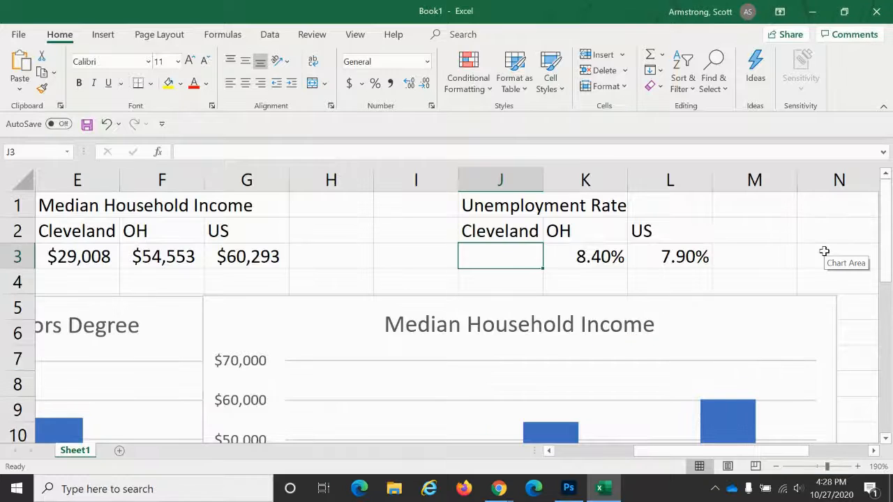
pyautogui.write('9.9%')
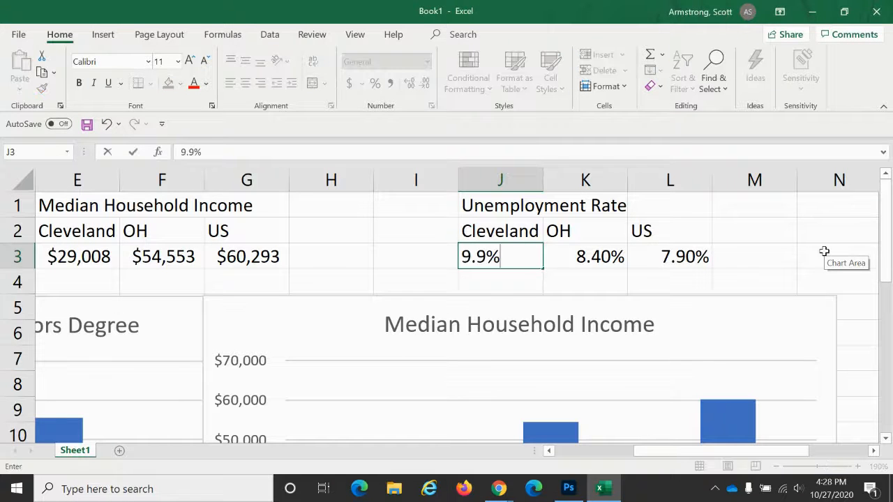
pyautogui.press('Return')
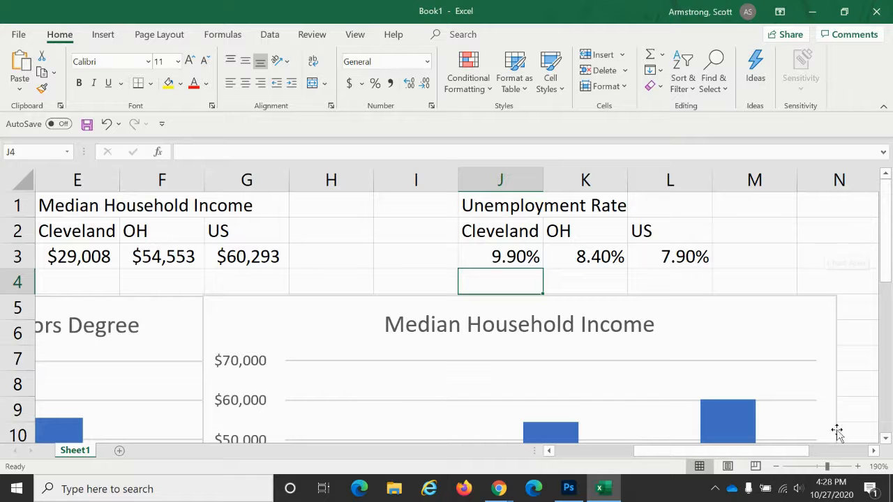
# - Insert a 3-D clustered column chart of J2:L3 and place it beside the Median Household Income chart
pyautogui.click(777, 468)
pyautogui.click(777, 469)
pyautogui.click(777, 469)
pyautogui.click(777, 468)
pyautogui.click(777, 469)
pyautogui.click(777, 469)
pyautogui.click(778, 469)
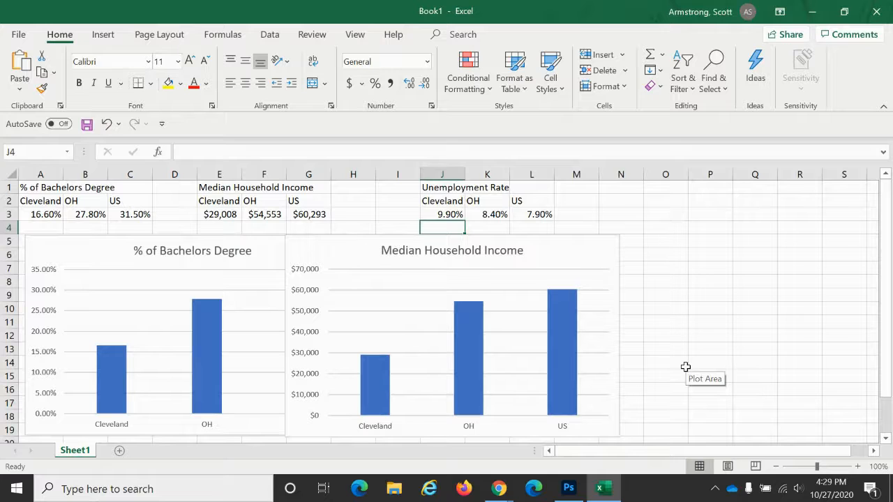
pyautogui.click(445, 199)
pyautogui.moveTo(445, 199); pyautogui.dragTo(535, 209)
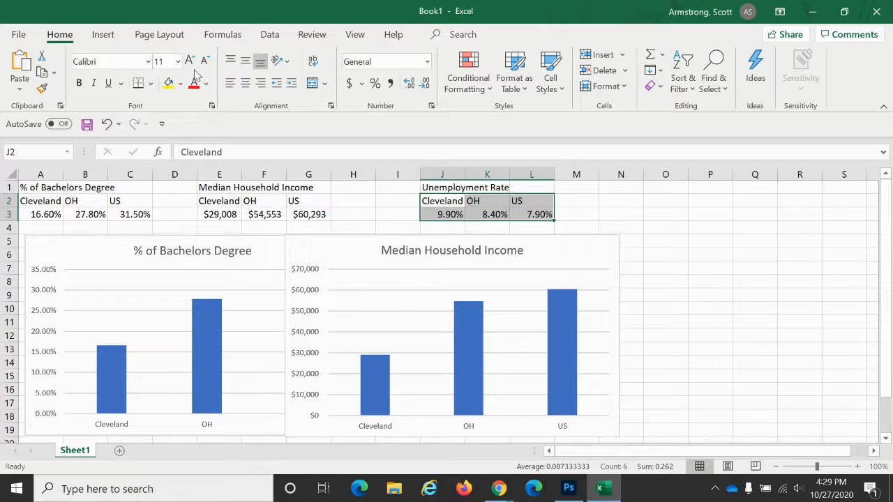
pyautogui.click(107, 38)
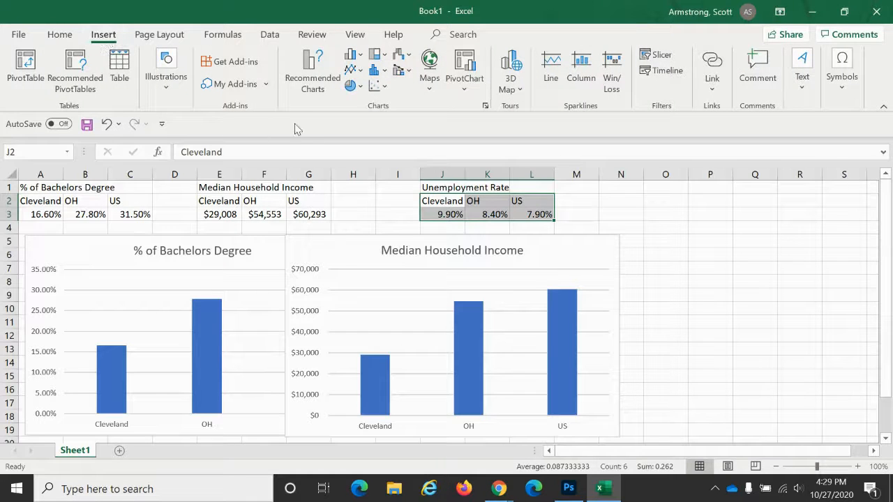
pyautogui.click(361, 59)
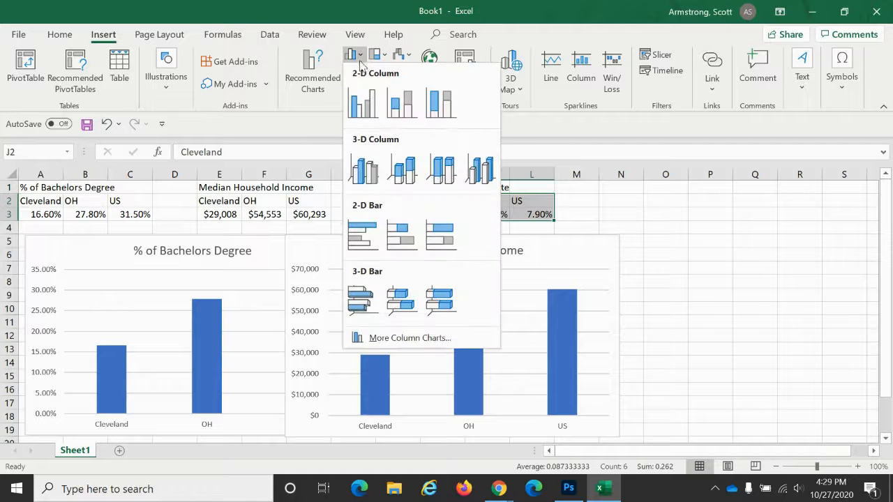
pyautogui.click(375, 175)
pyautogui.moveTo(329, 227); pyautogui.dragTo(627, 250)
# - Set the new chart's title to Unemployment Rate
pyautogui.click(760, 251)
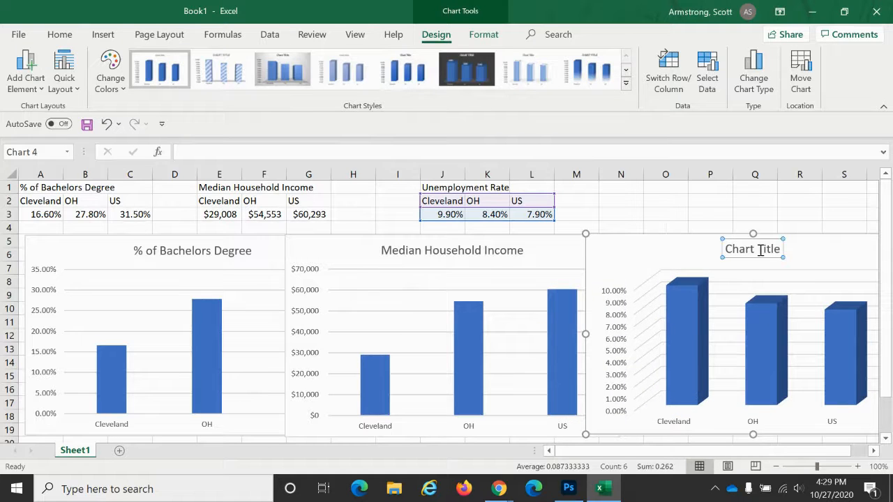
pyautogui.click(759, 251)
pyautogui.tripleClick(761, 254)
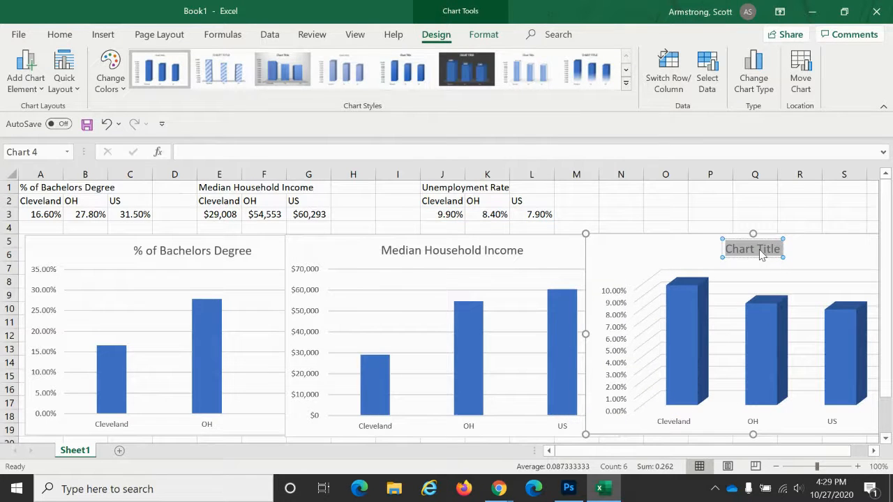
pyautogui.write('Unem')
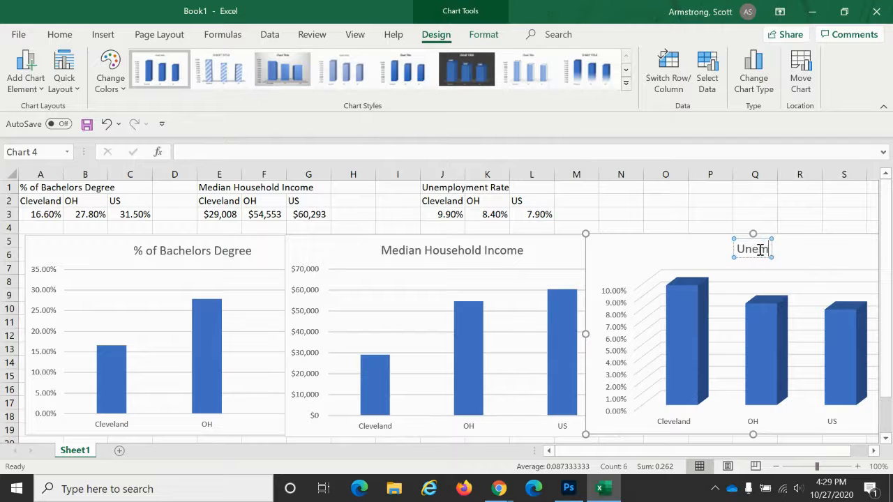
pyautogui.write('ployme')
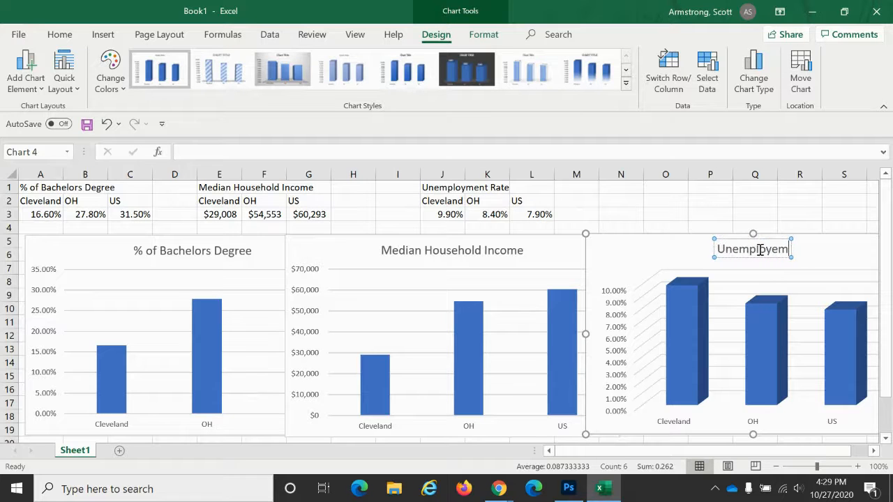
pyautogui.write('nt Rate')
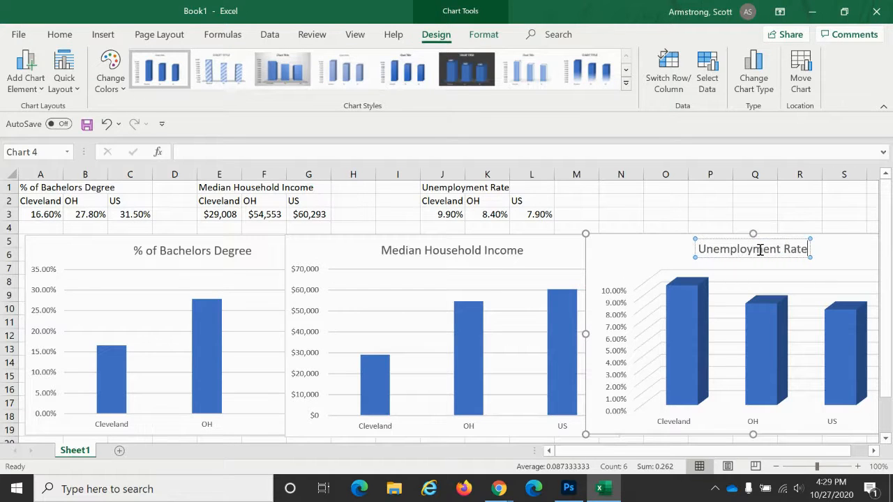
pyautogui.click(746, 210)
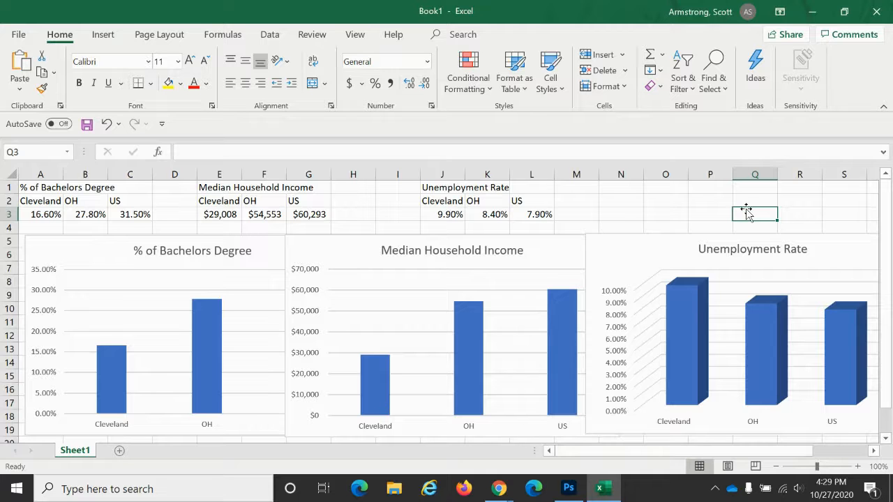
pyautogui.click(614, 255)
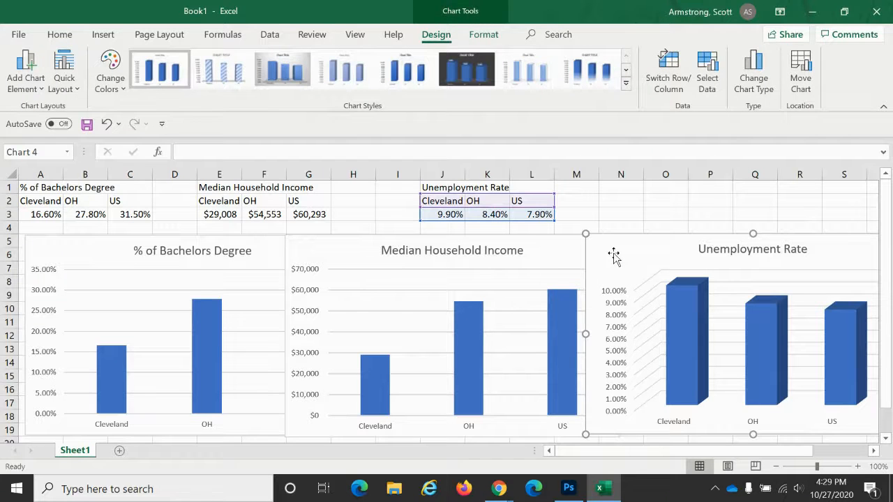